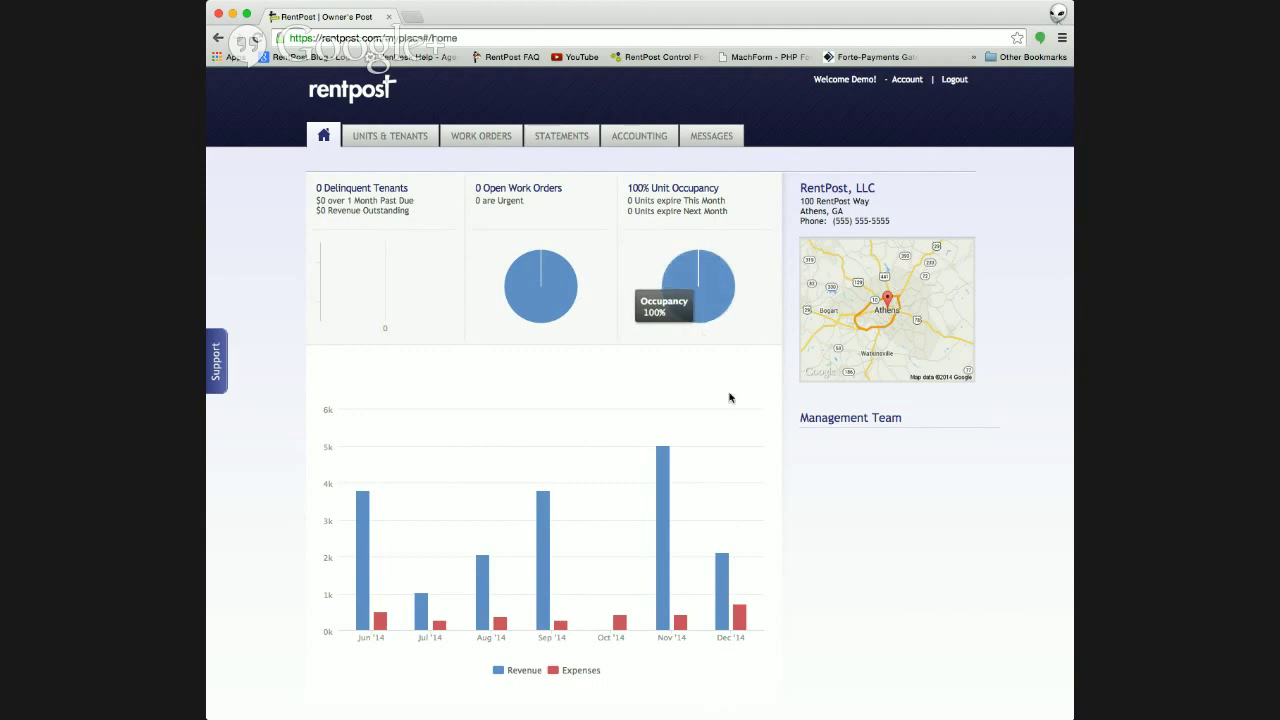
scroll(729, 397, "down", 3)
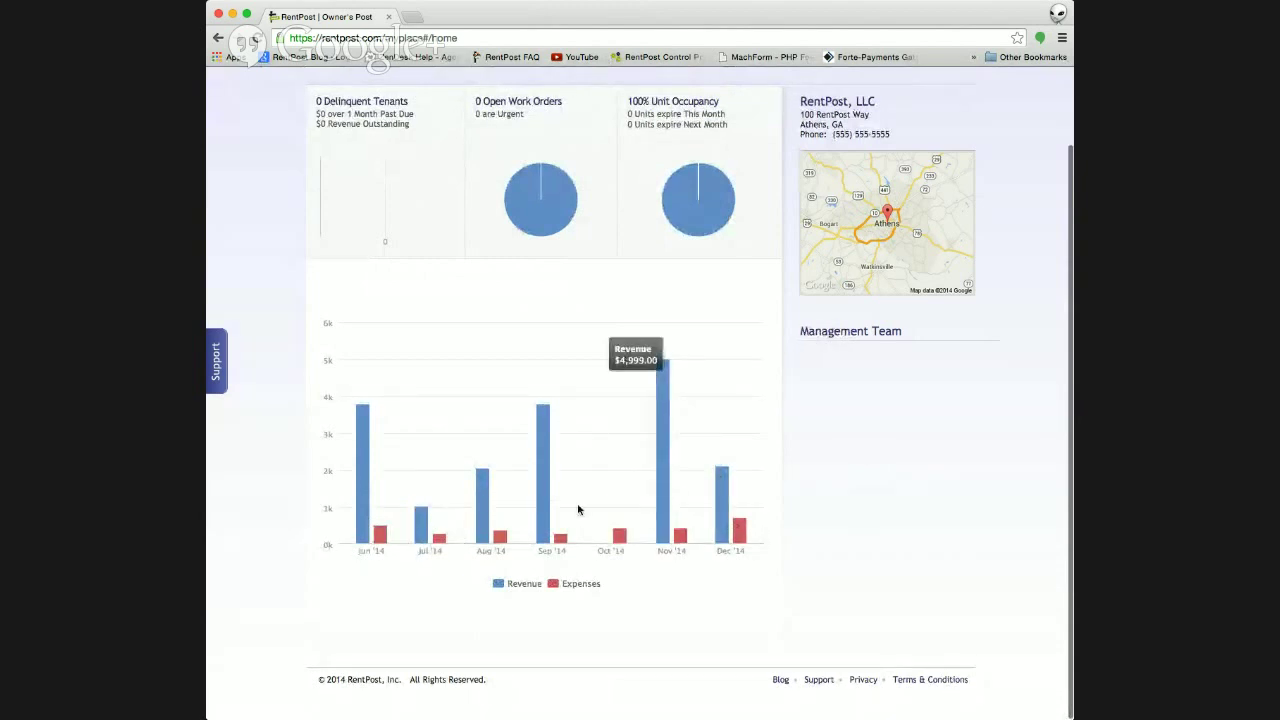
scroll(577, 503, "up", 2)
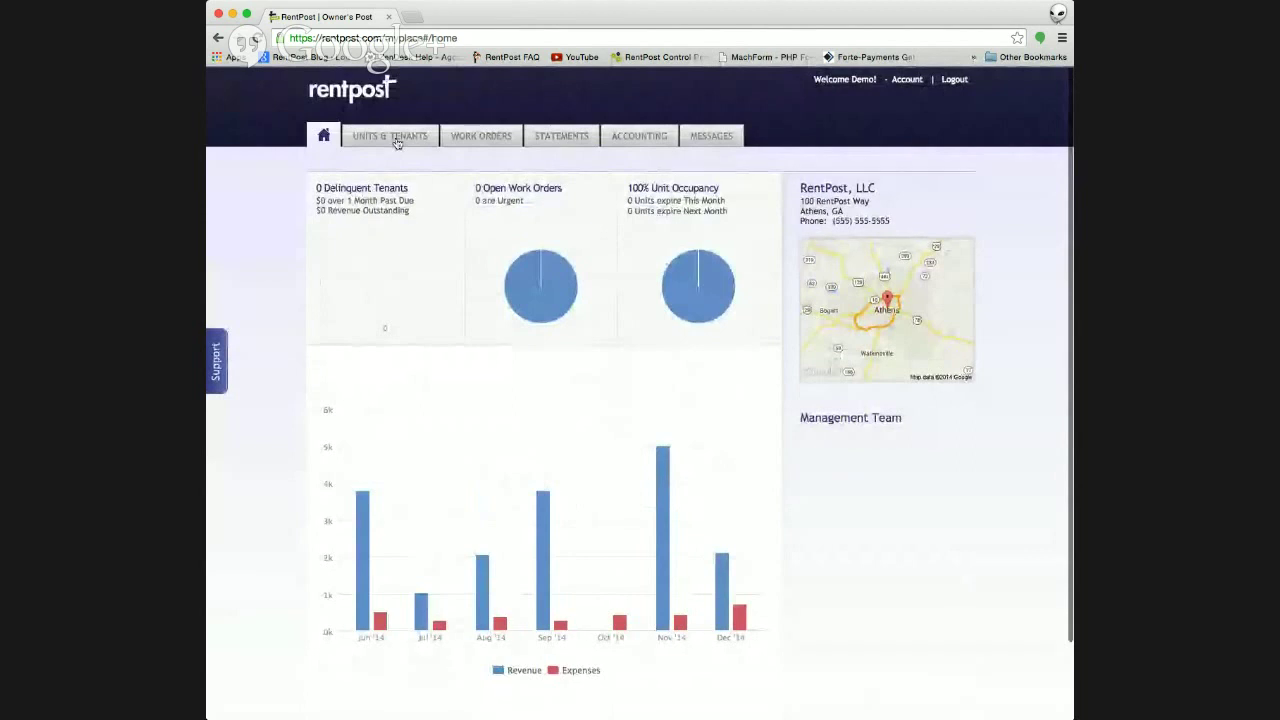
left_click(397, 140)
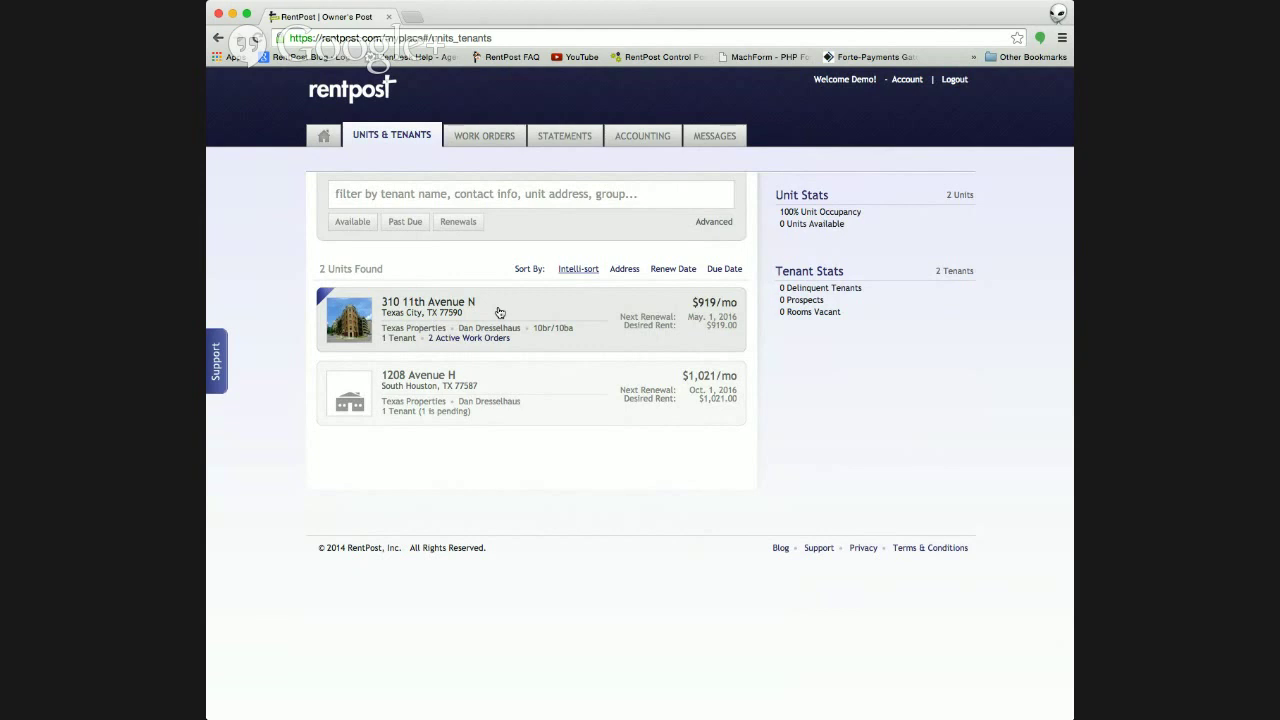
left_click(500, 313)
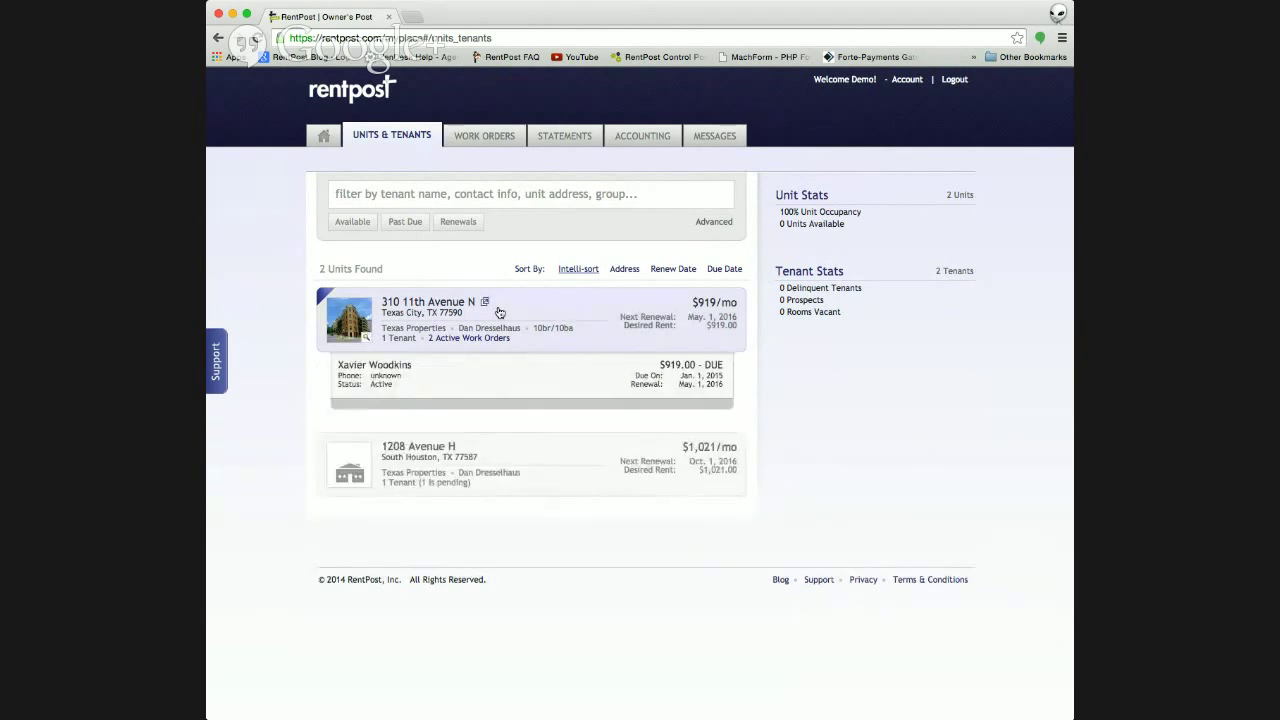
left_click(526, 451)
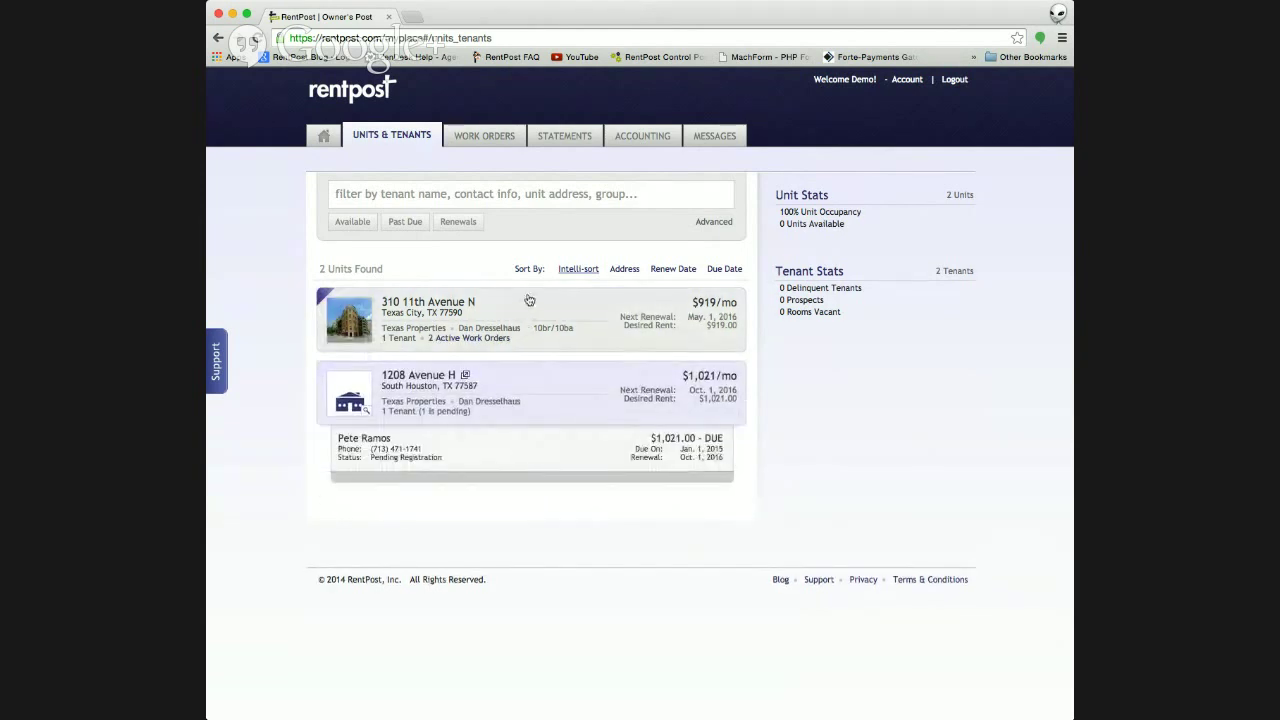
left_click(485, 301)
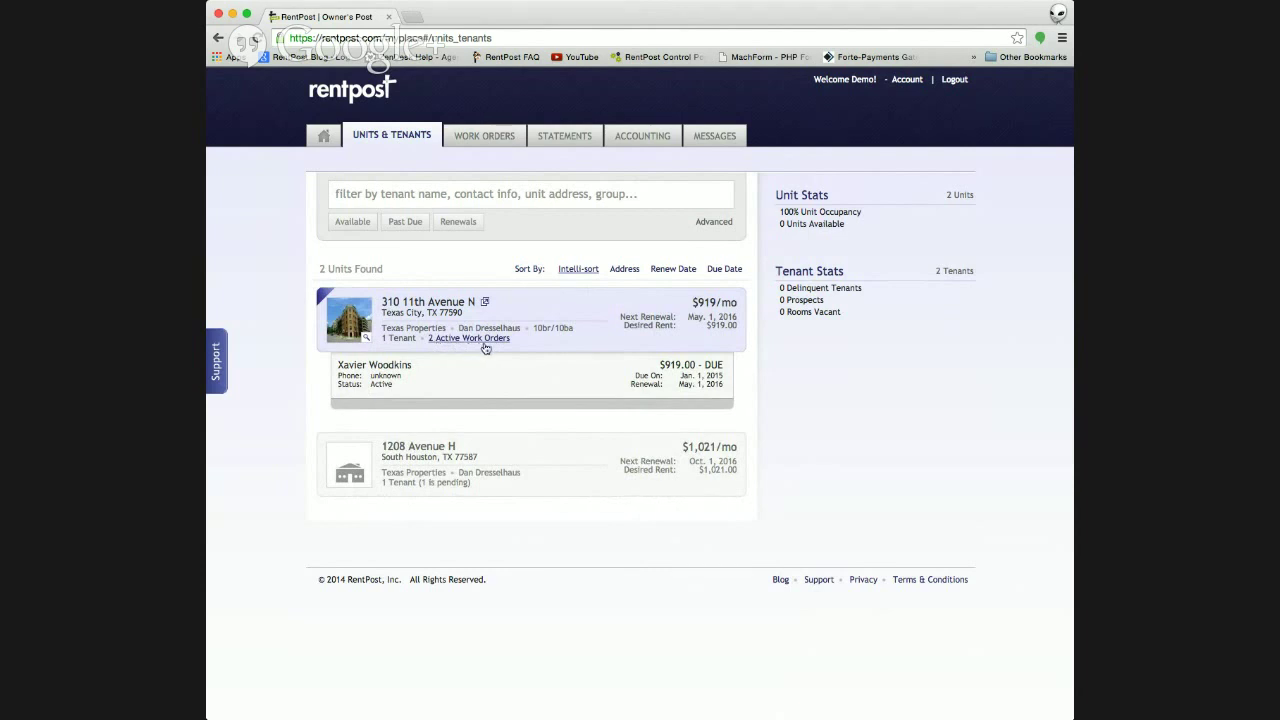
left_click(484, 340)
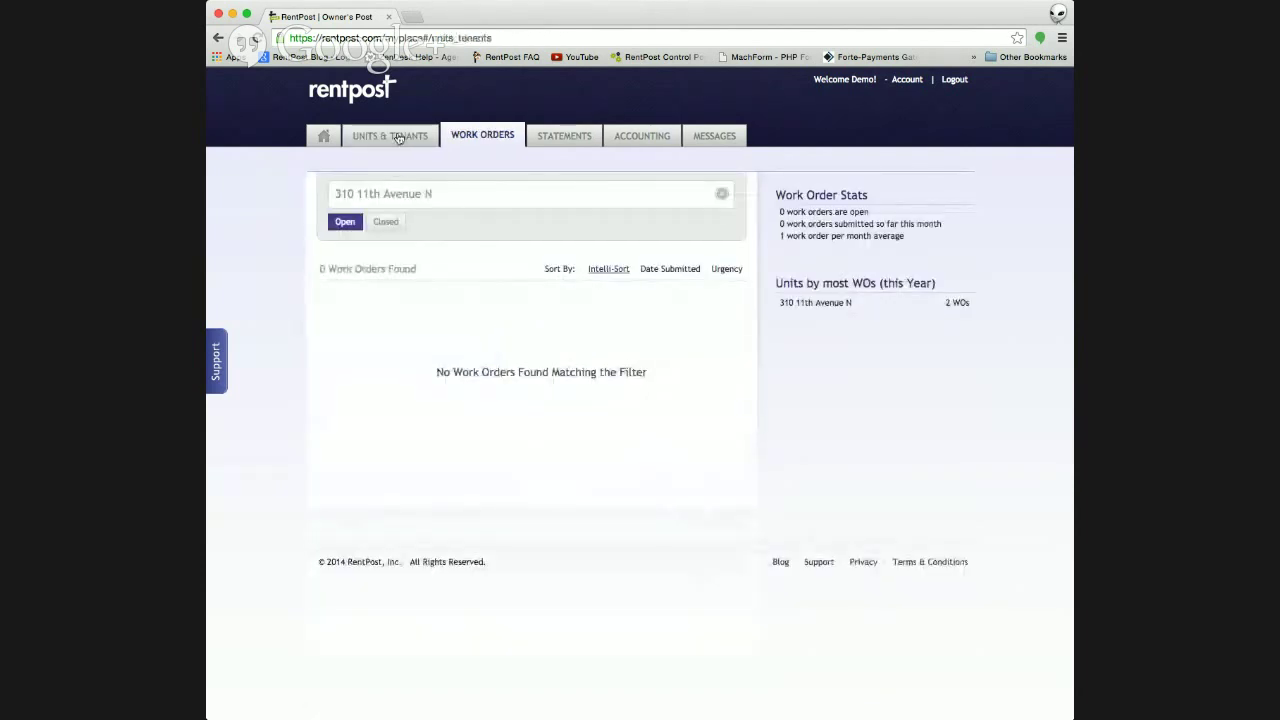
left_click(398, 138)
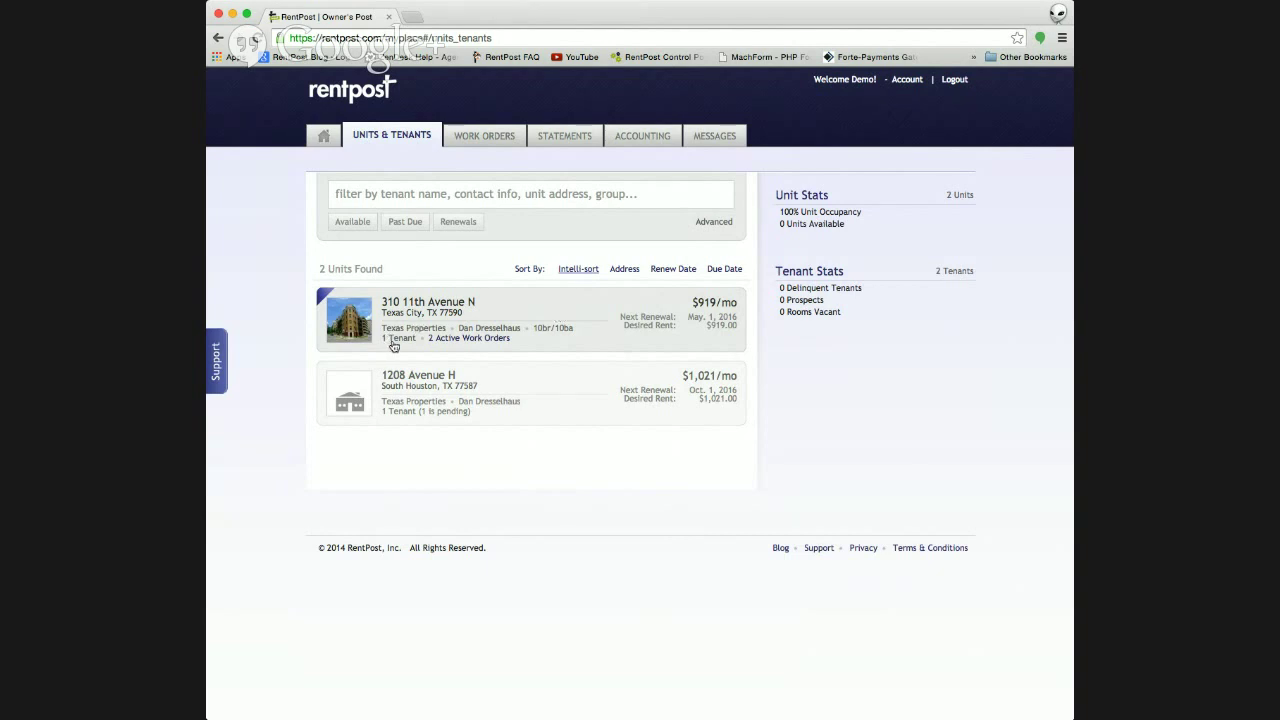
left_click(573, 310)
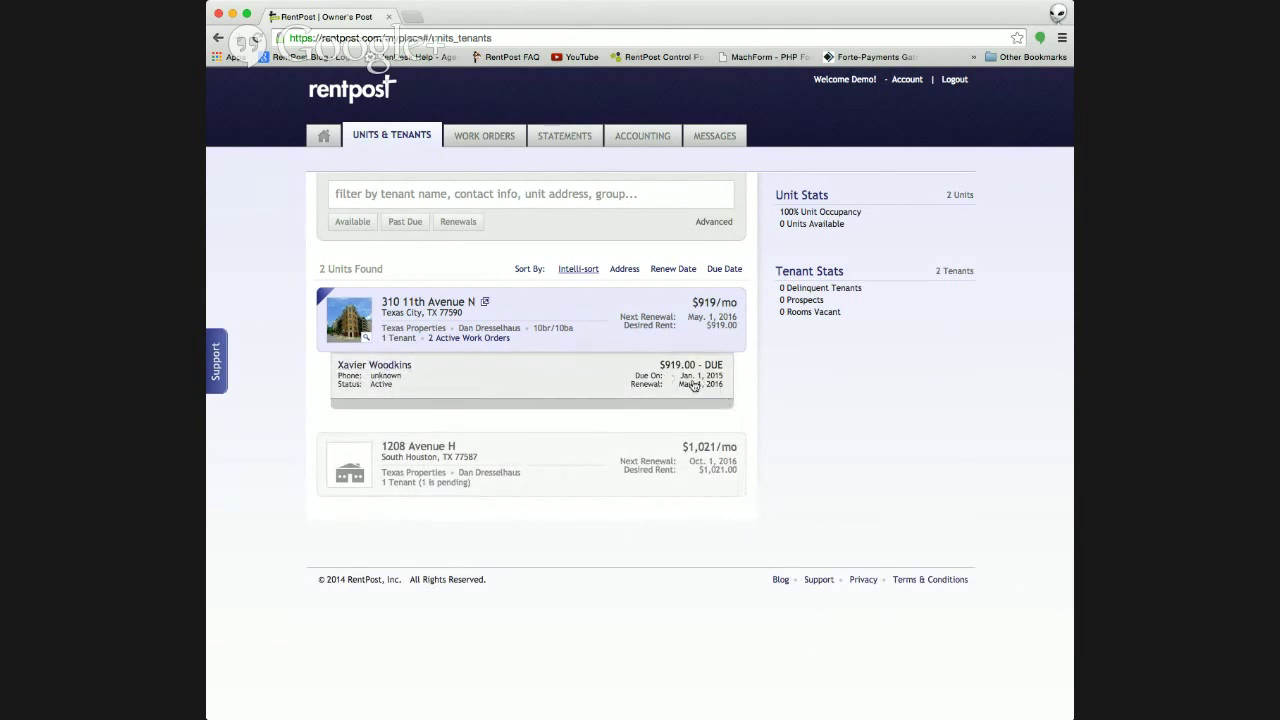
left_click(381, 370)
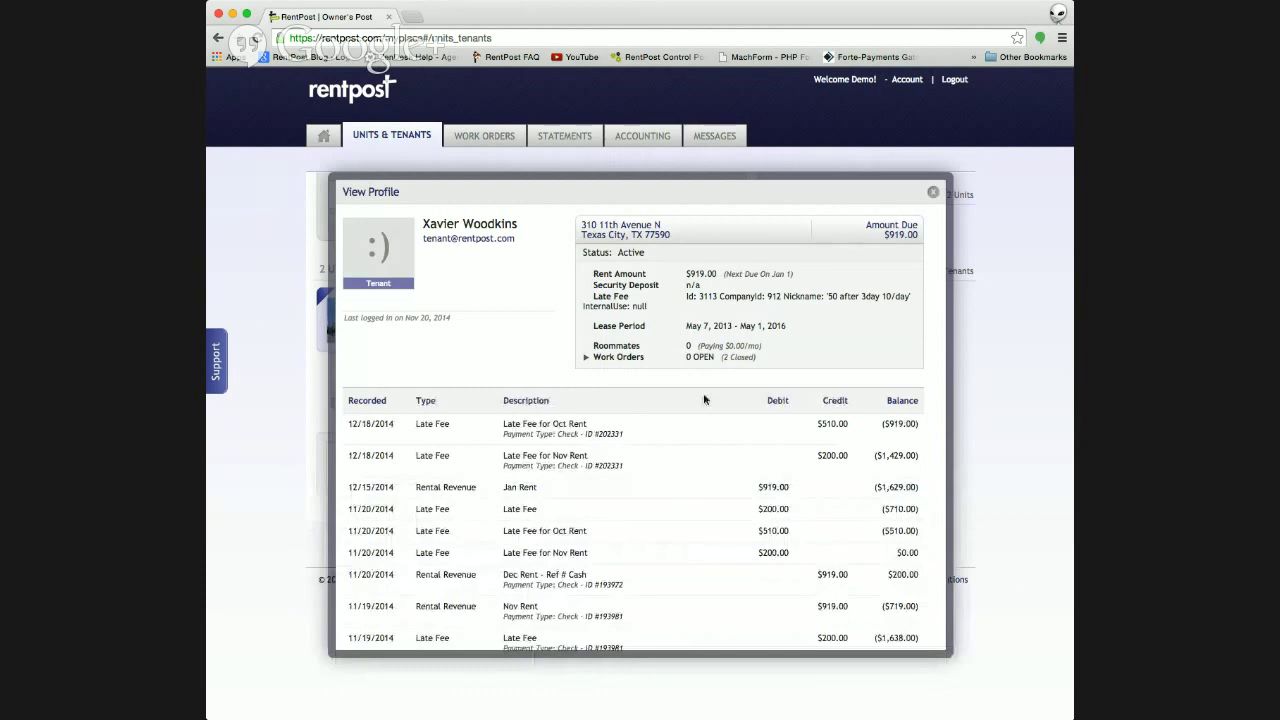
scroll(704, 399, "down", 5)
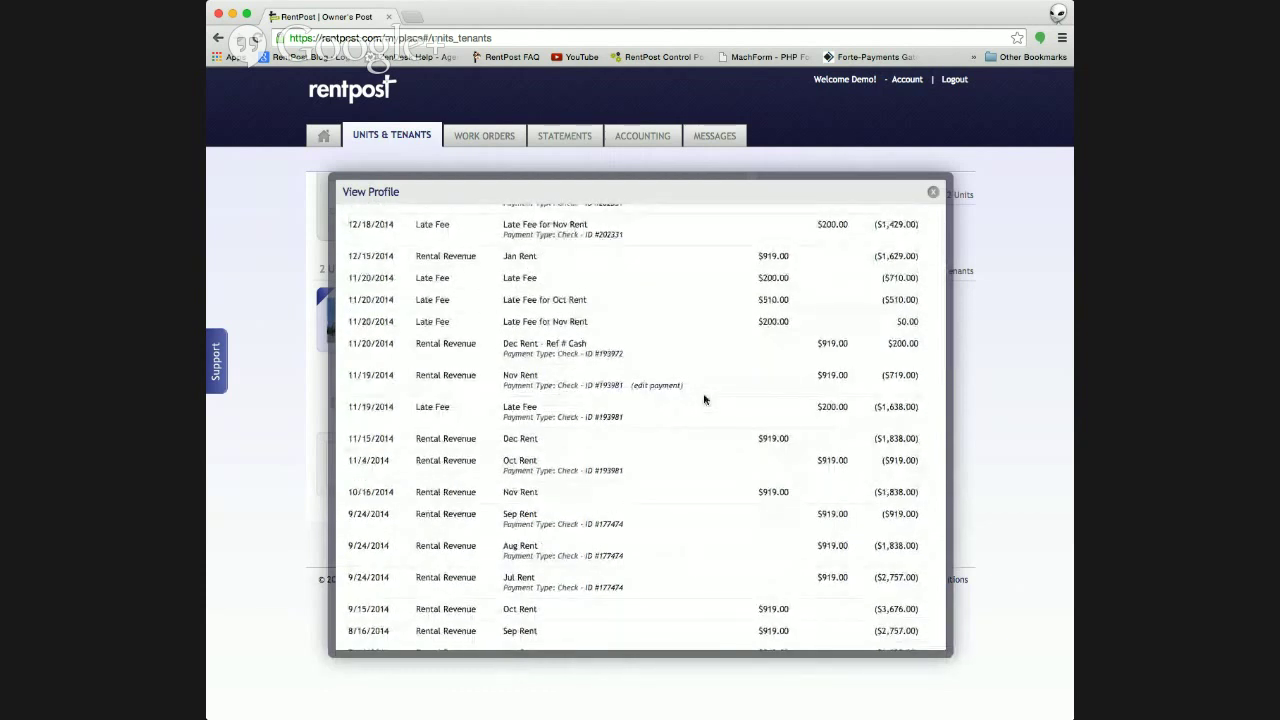
scroll(704, 399, "down", 7)
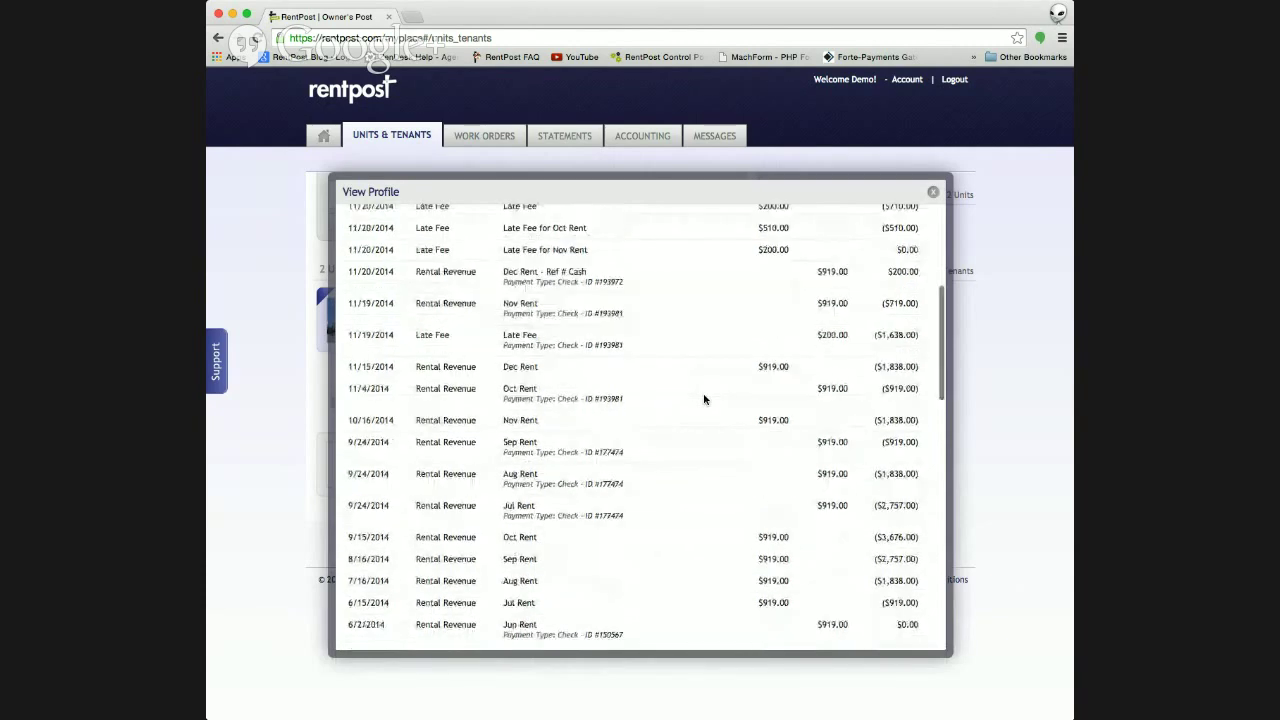
scroll(704, 399, "down", 12)
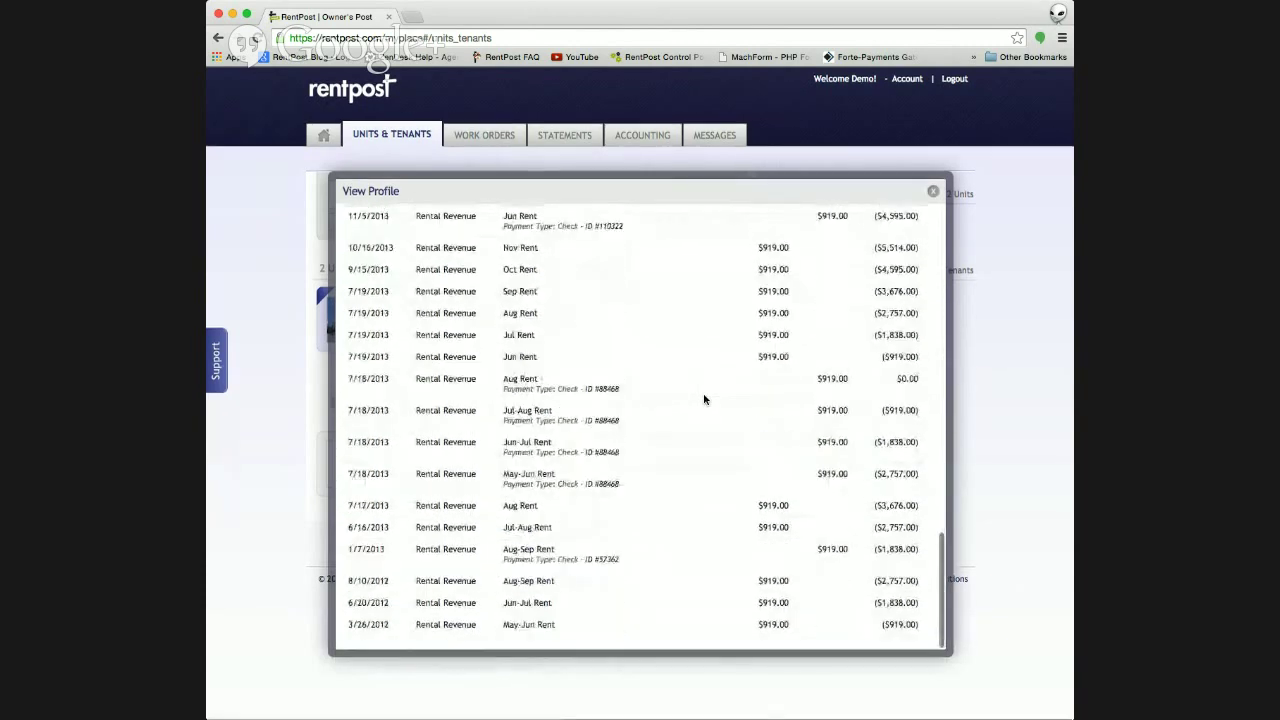
scroll(704, 399, "up", 14)
scroll(704, 399, "up", 10)
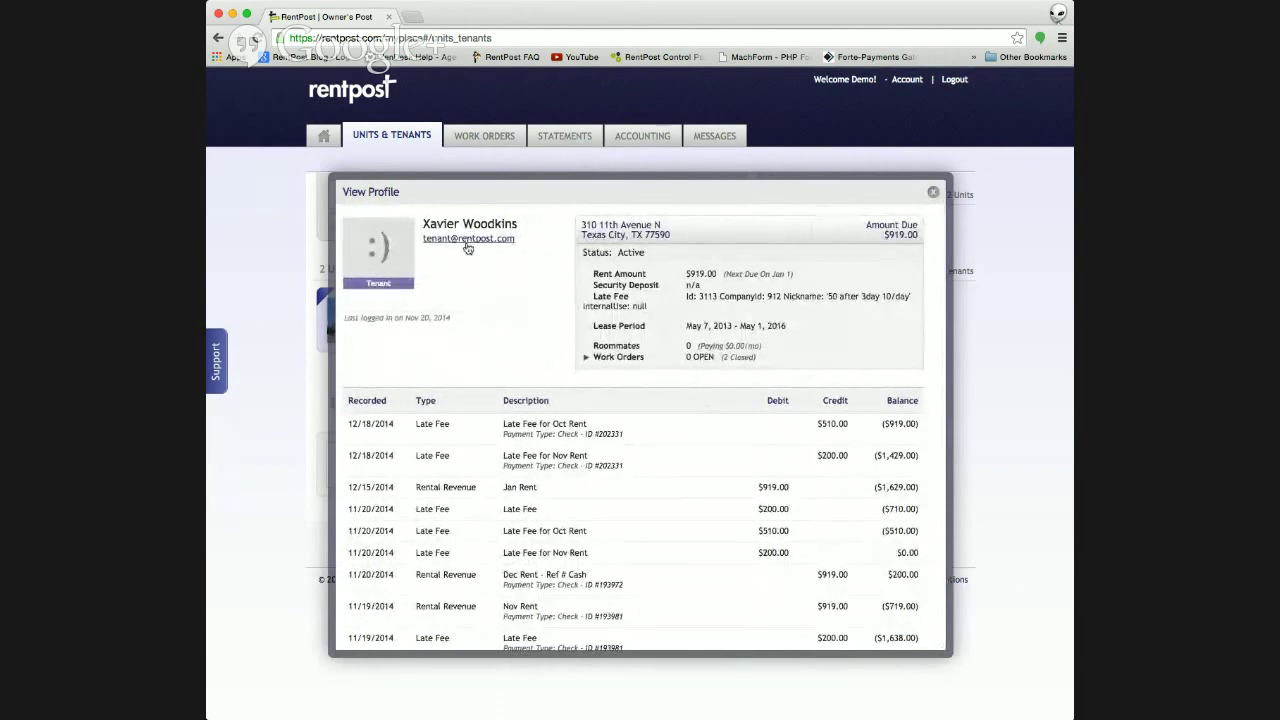
left_click(933, 192)
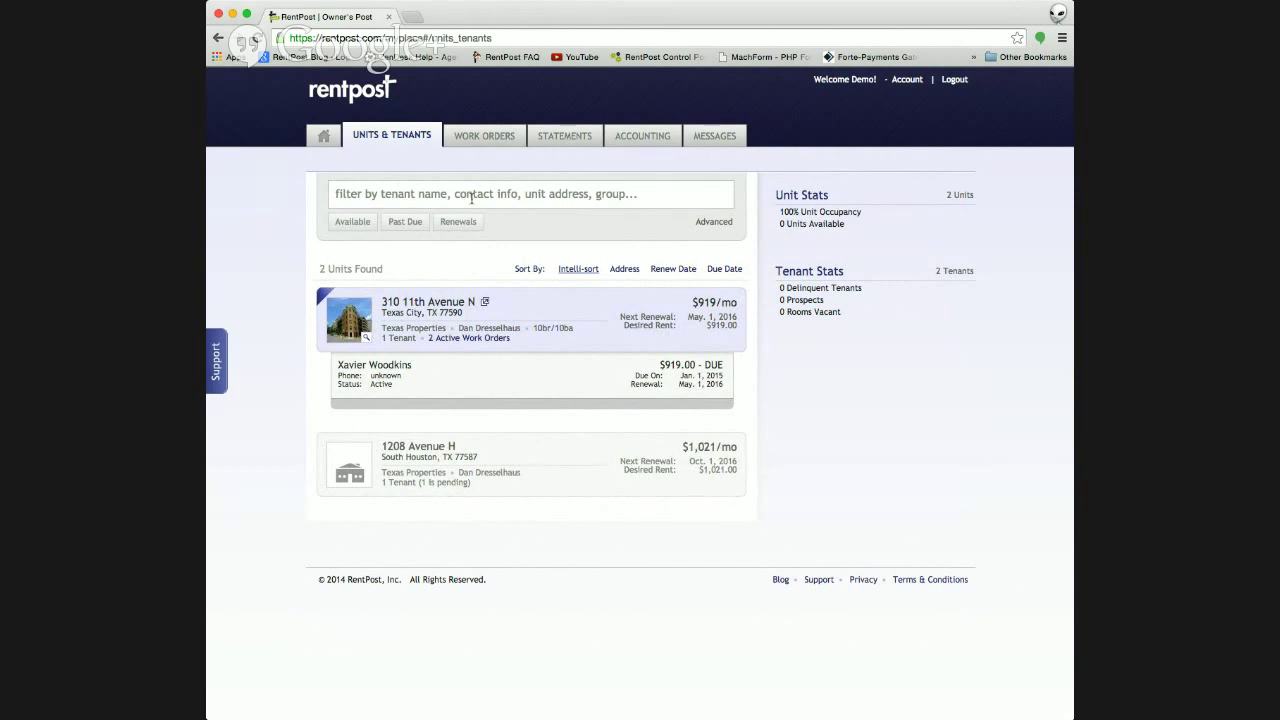
left_click(534, 198)
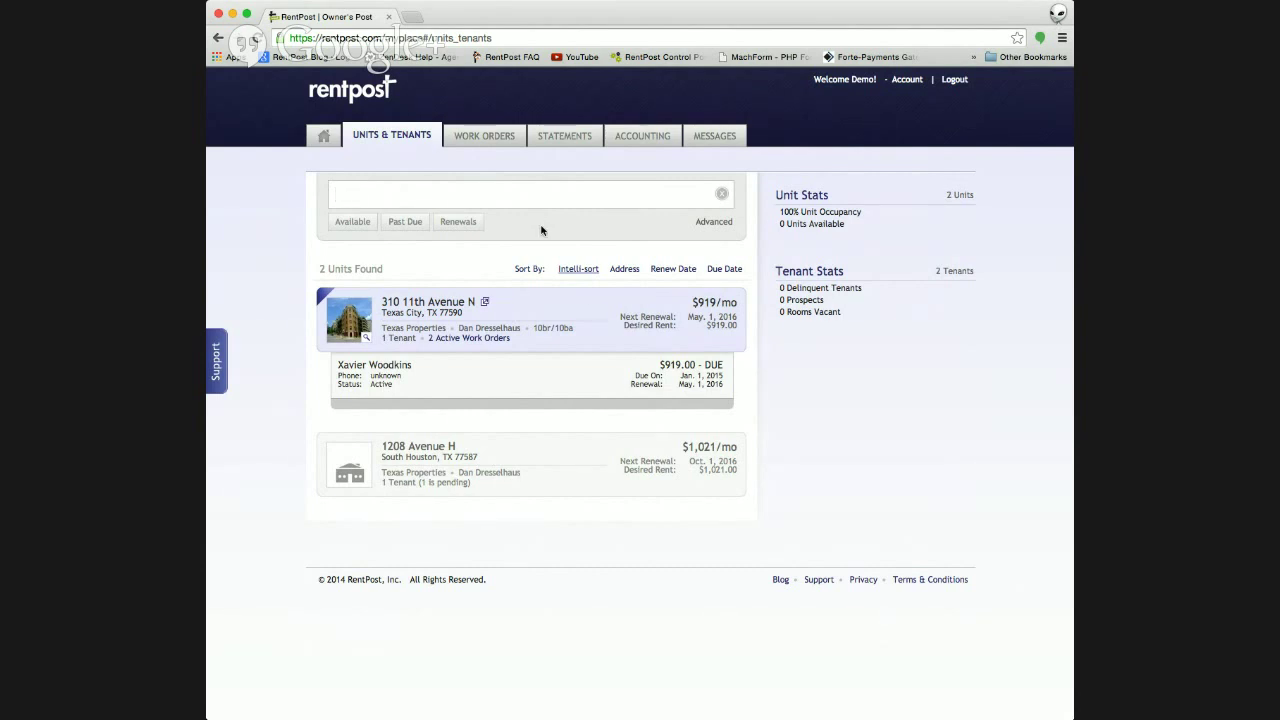
left_click(618, 318)
left_click(571, 391)
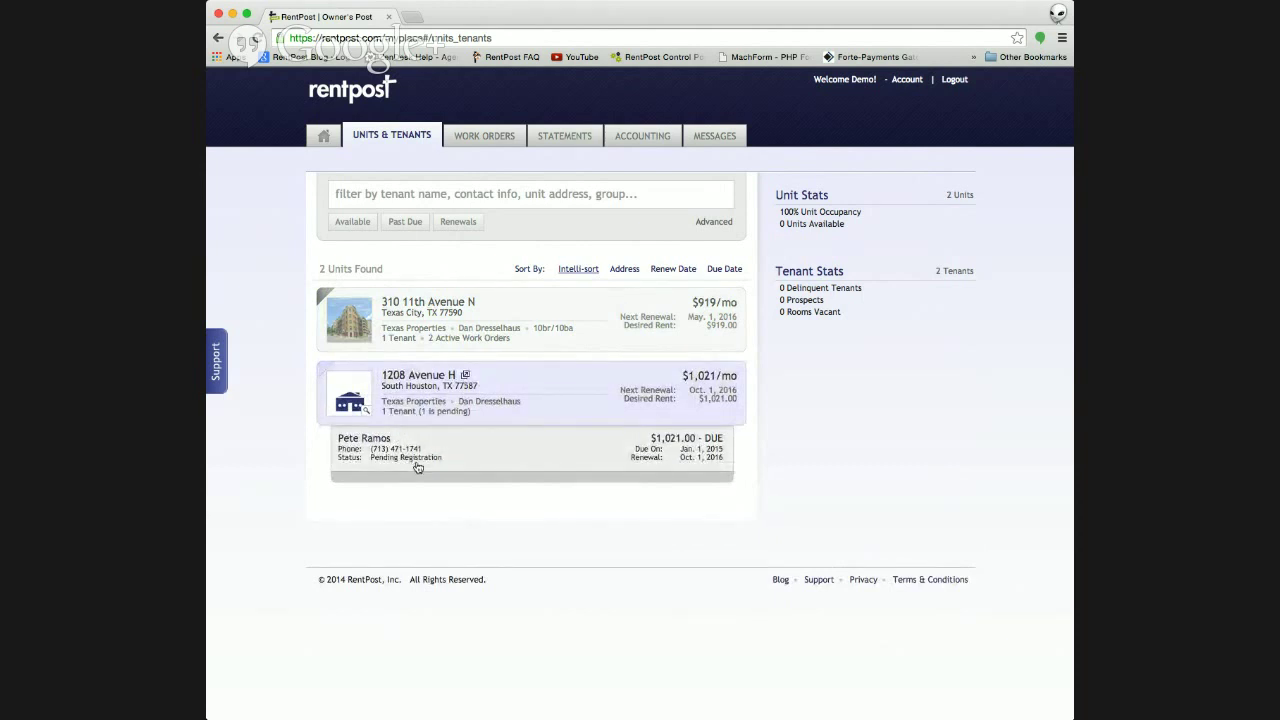
left_click(531, 352)
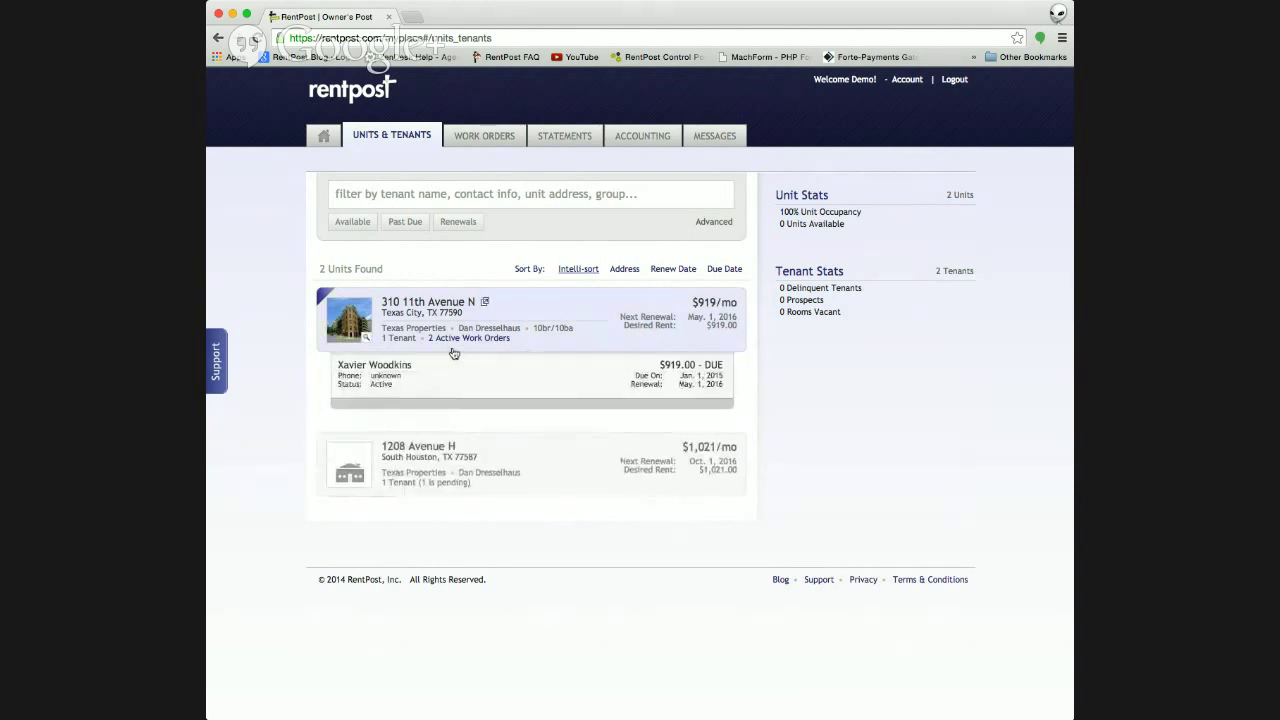
left_click(522, 446)
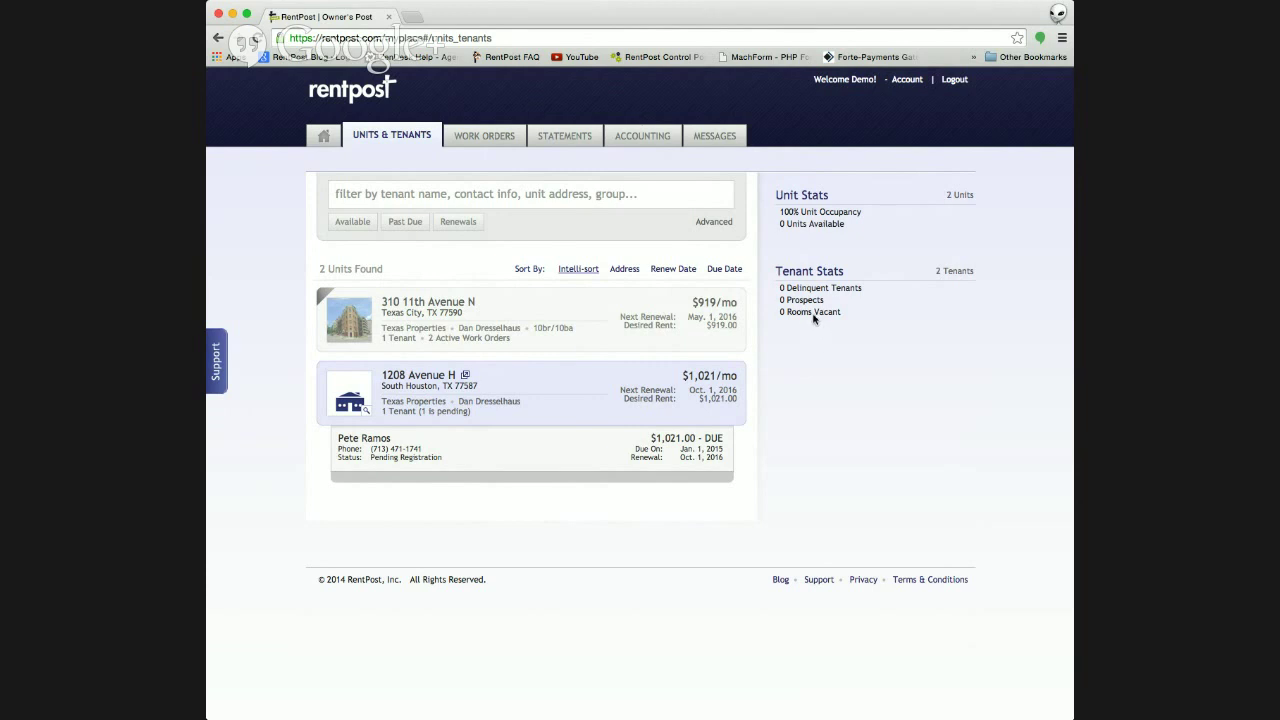
- Filter Work Orders to Closed and expand the dishwasher-leak order to read its message thread
left_click(484, 145)
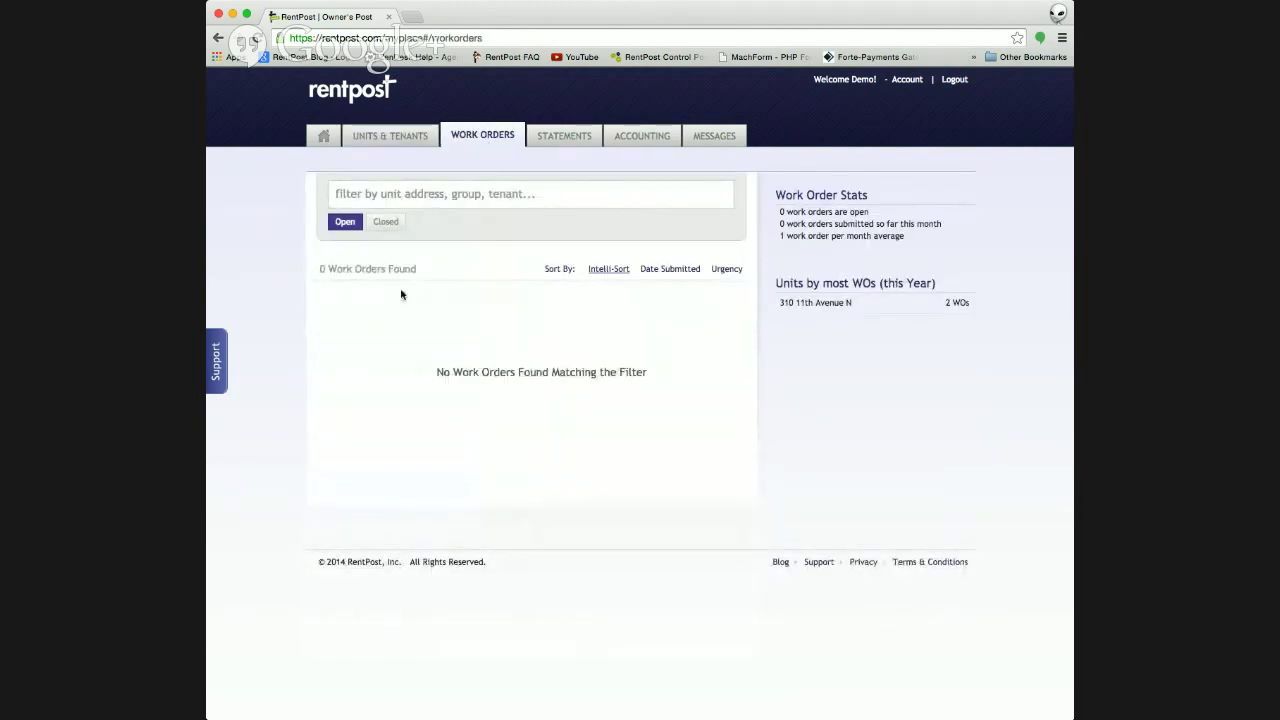
left_click(385, 222)
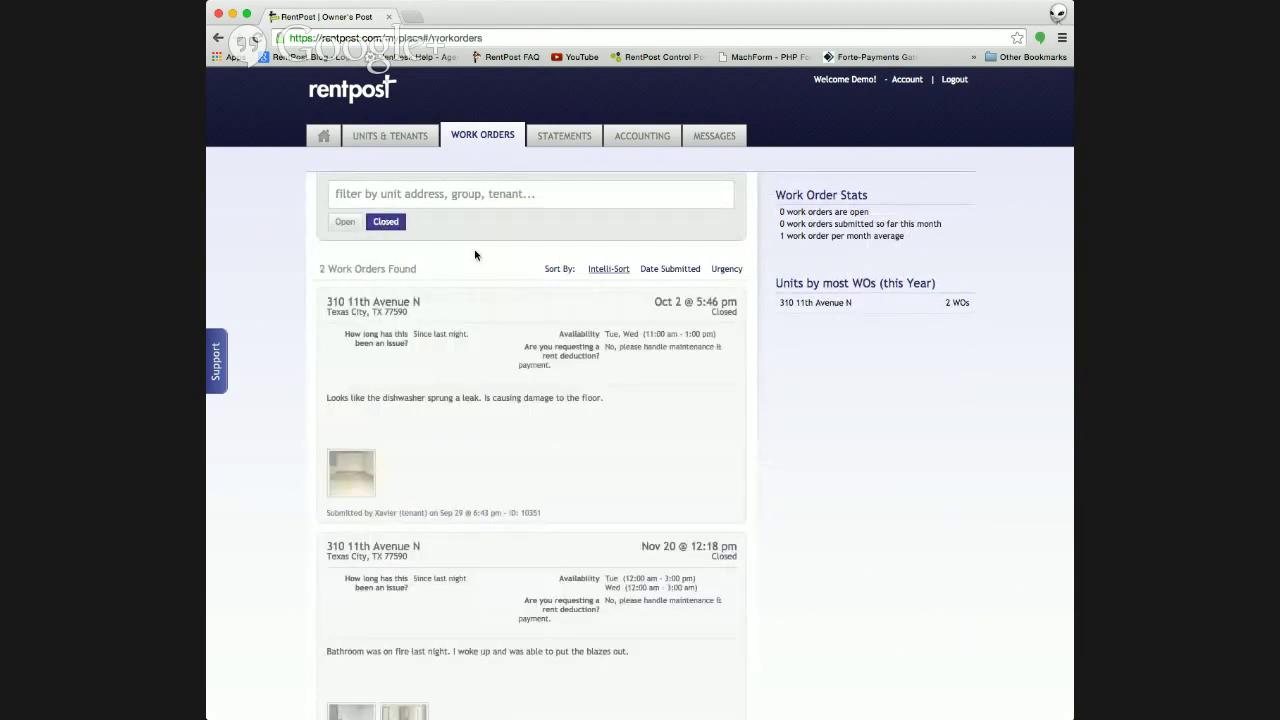
scroll(475, 255, "down", 3)
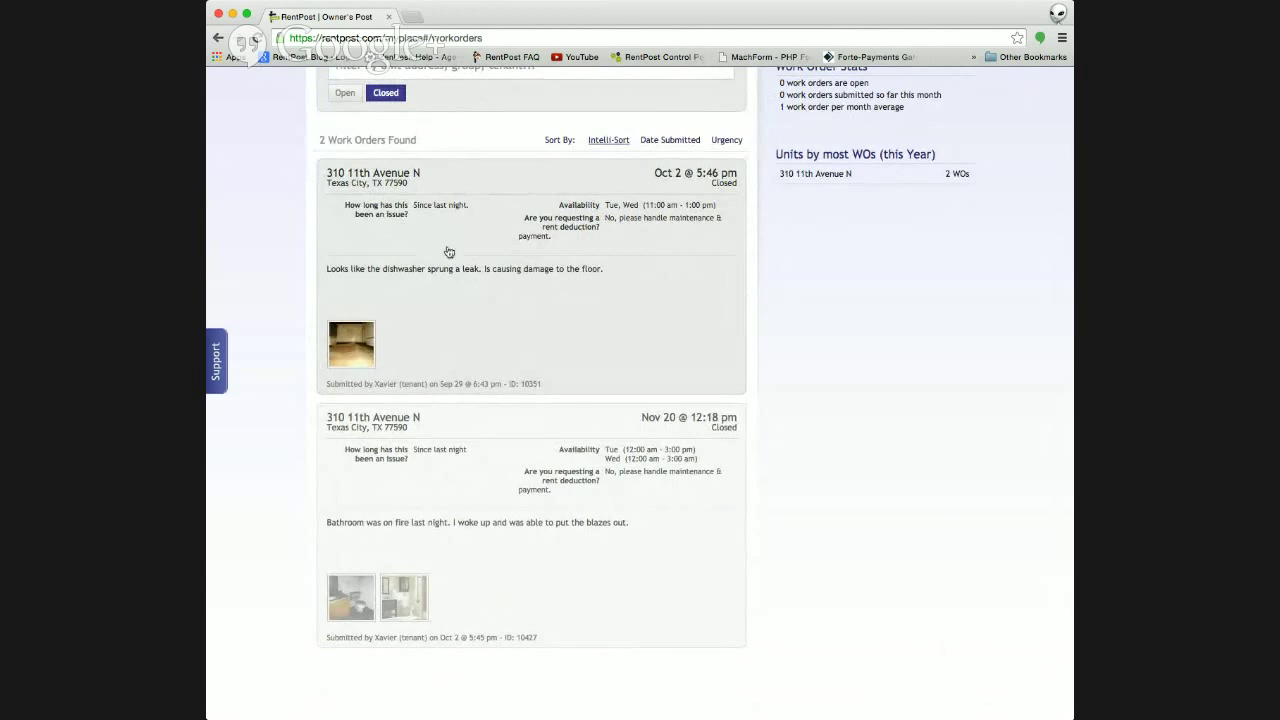
scroll(493, 197, "up", 2)
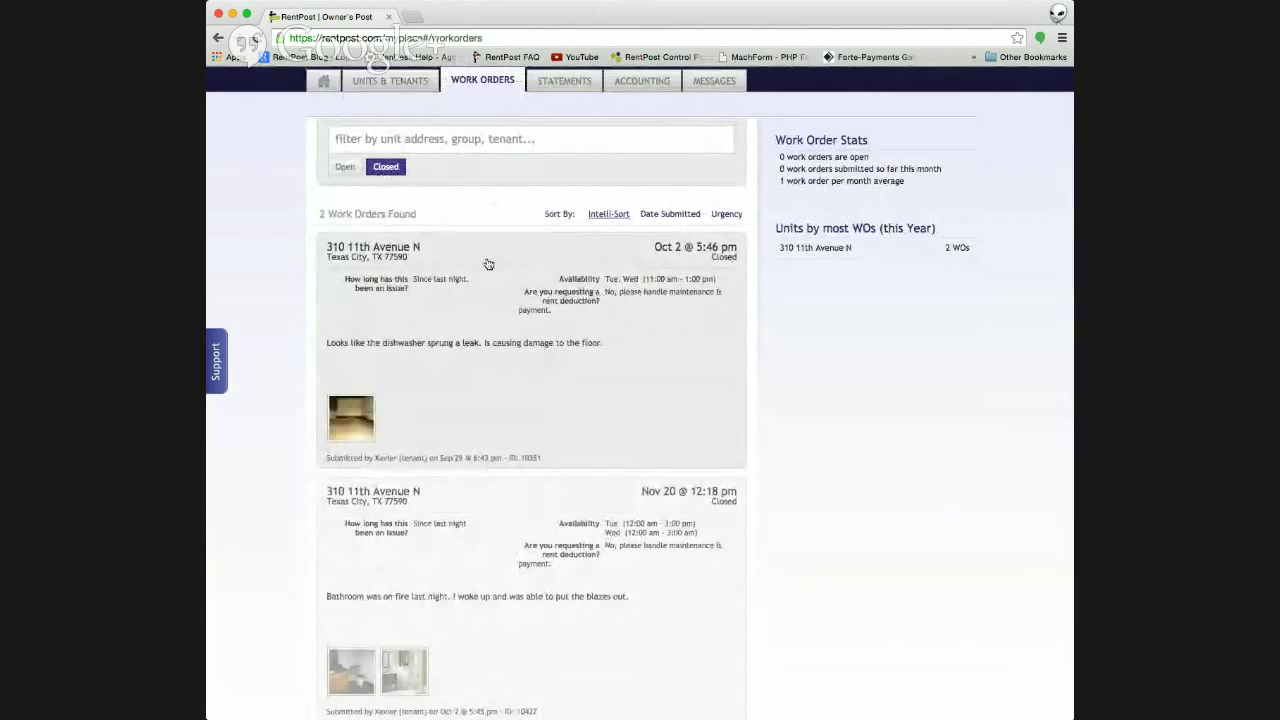
scroll(488, 264, "down", 1)
left_click(489, 330)
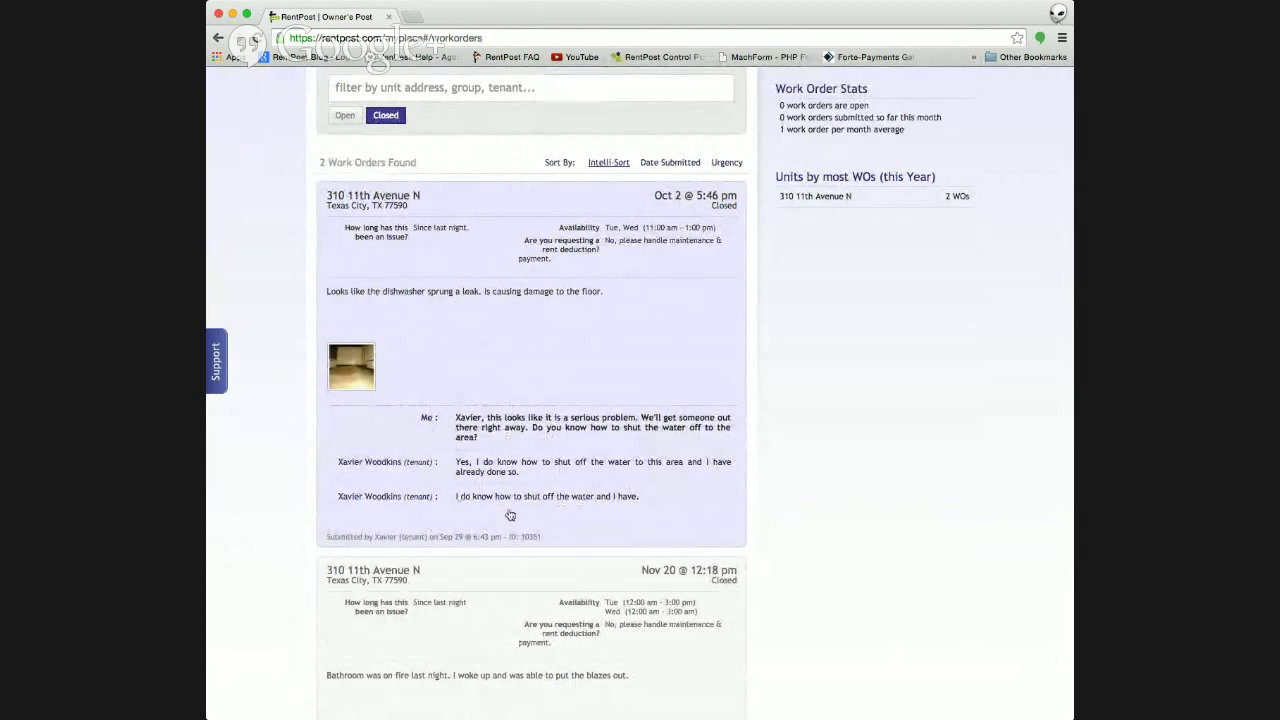
scroll(505, 363, "up", 1)
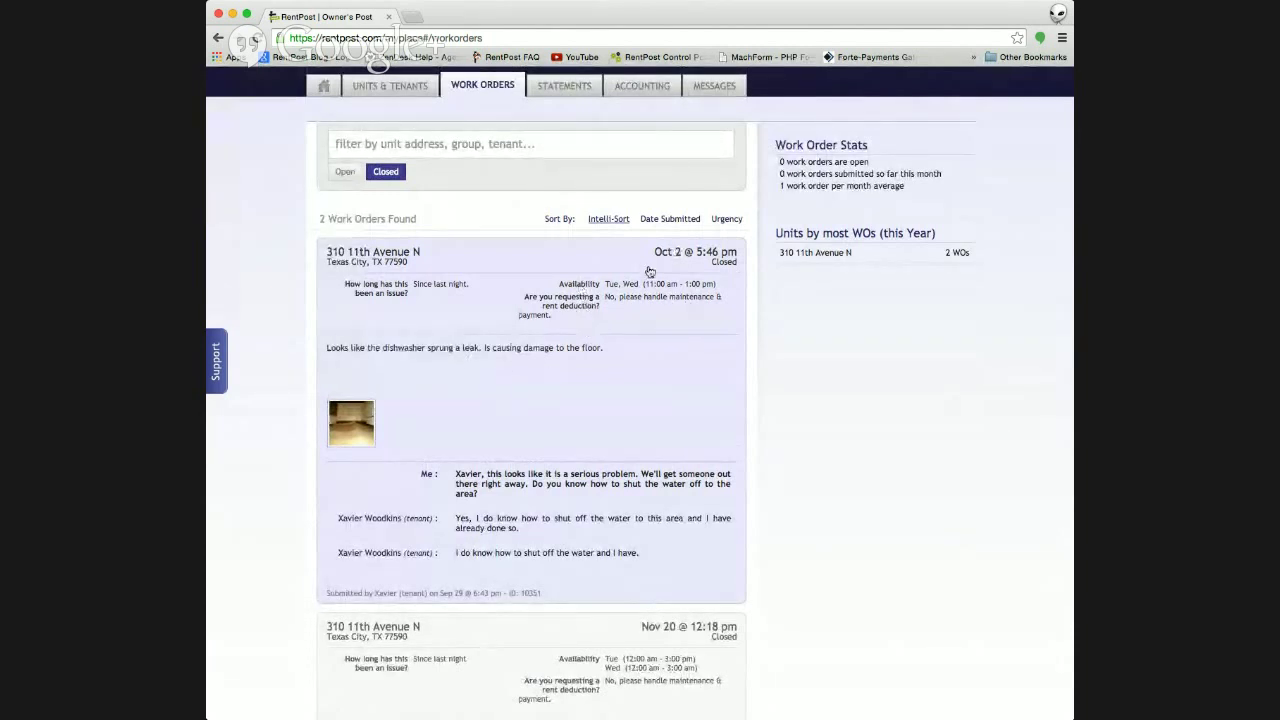
- Collapse the dishwasher-leak order and view the bathroom-fire order's burnt and remodeled bathroom photos
left_click(453, 389)
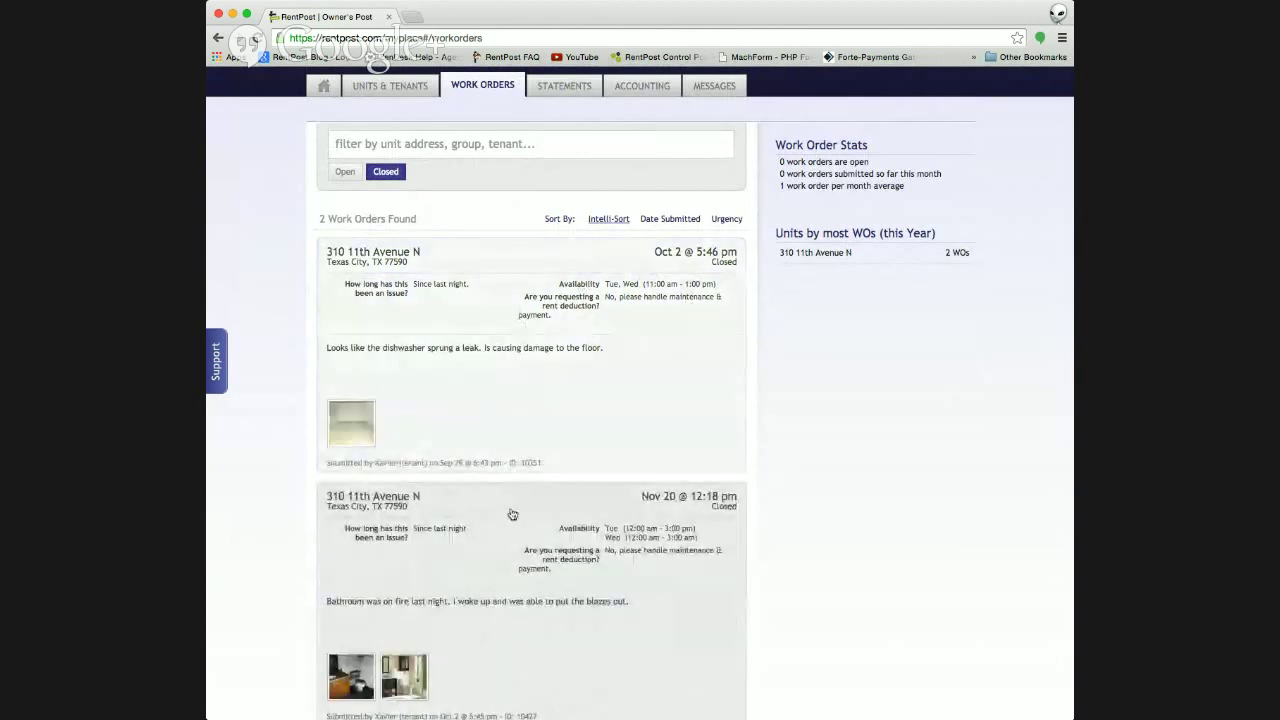
scroll(509, 514, "down", 3)
left_click(488, 408)
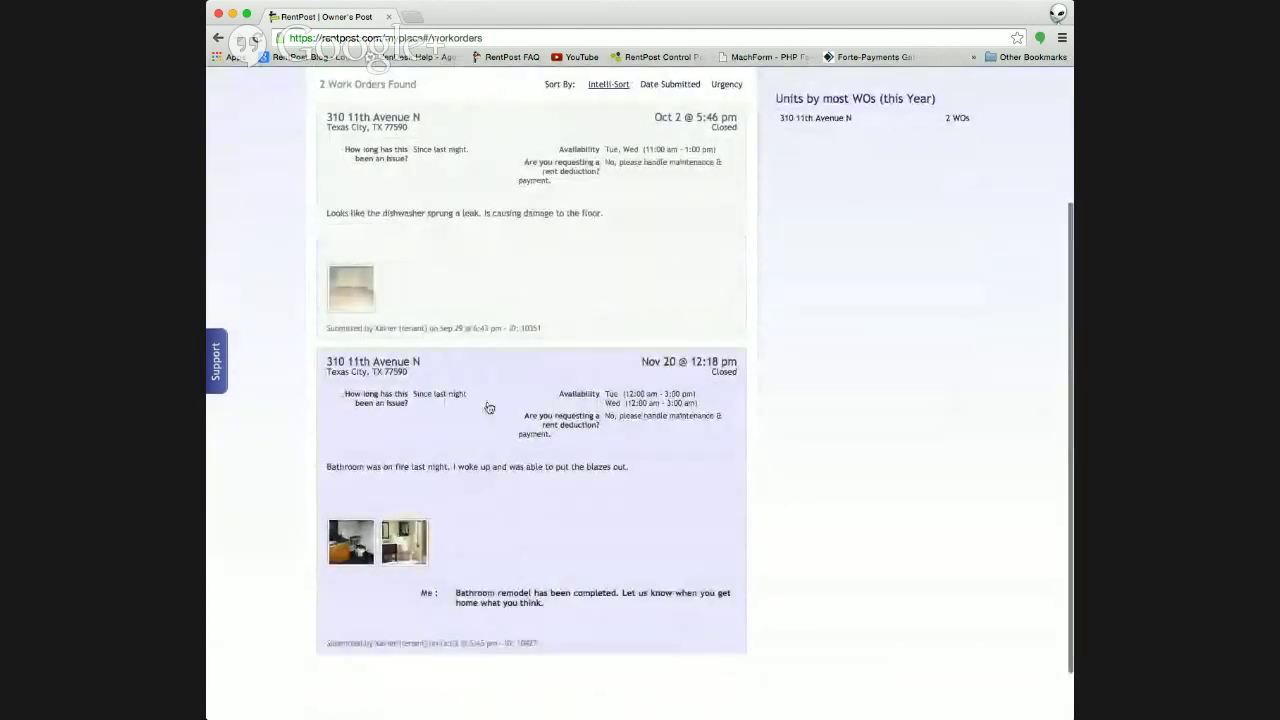
left_click(335, 553)
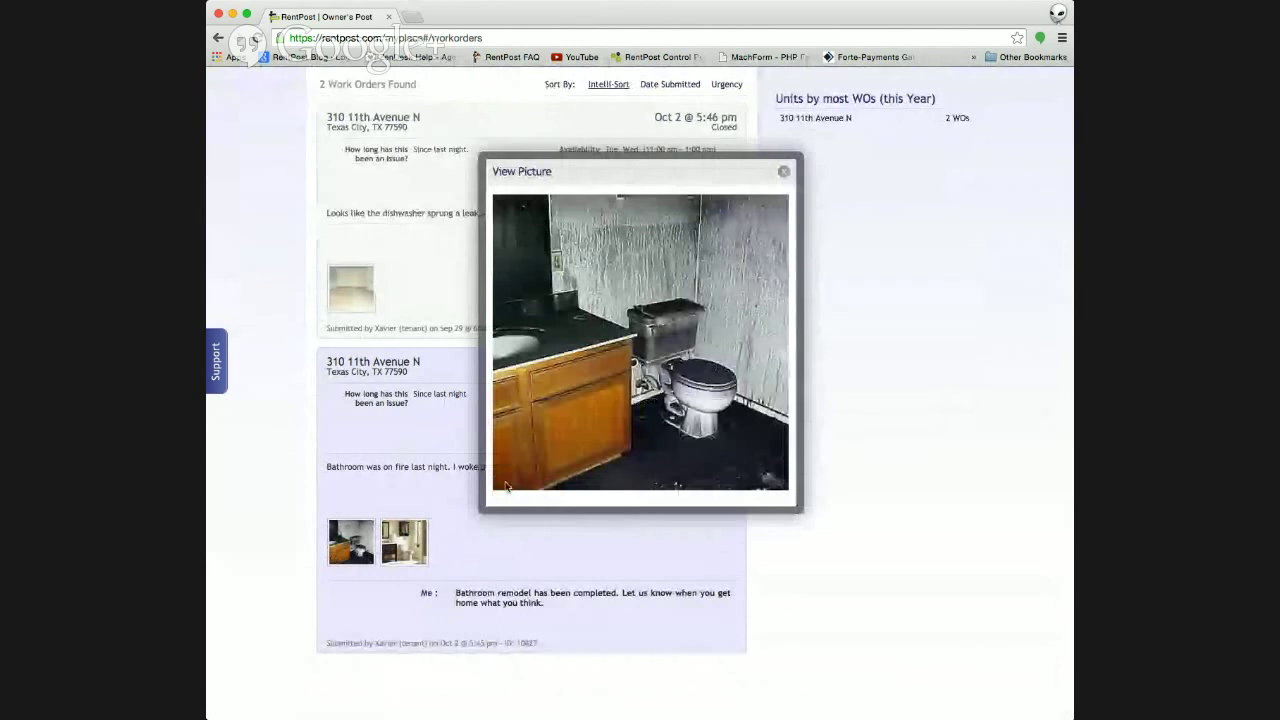
left_click(409, 541)
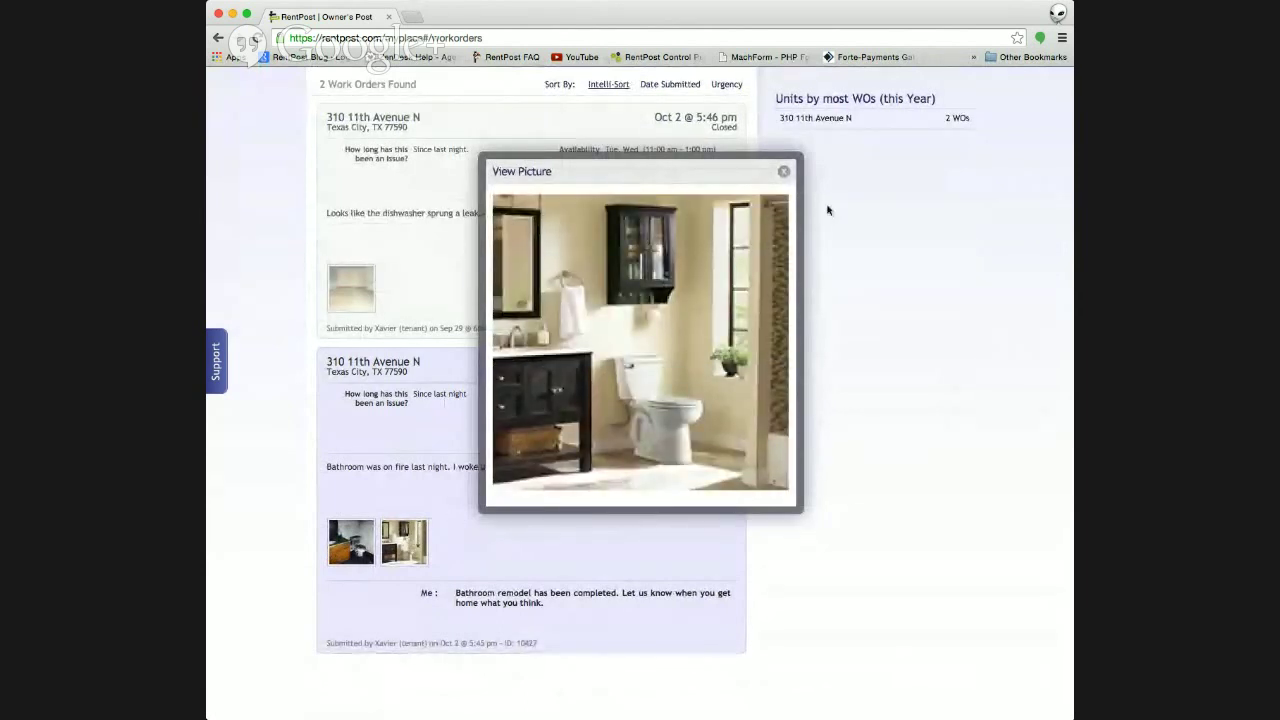
left_click(783, 171)
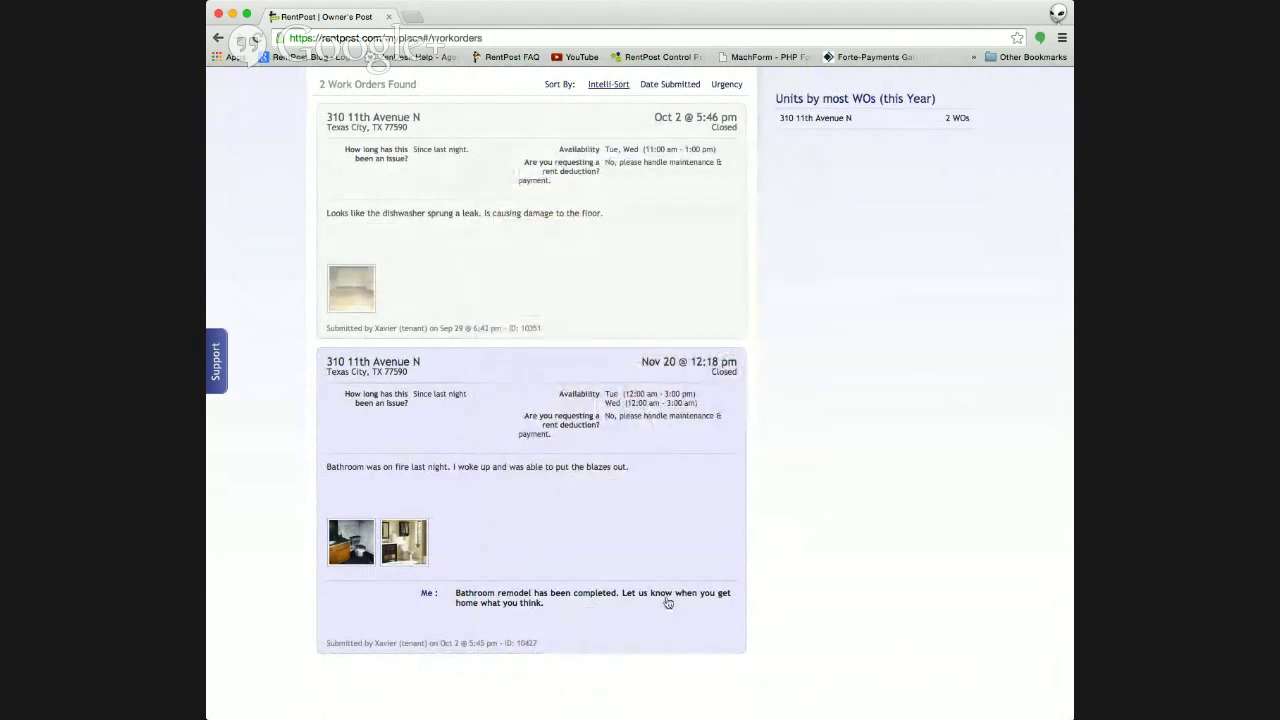
- Collapse the bathroom-fire order and open the owner statement for Nov 15 – Dec 14, 2014
left_click(601, 528)
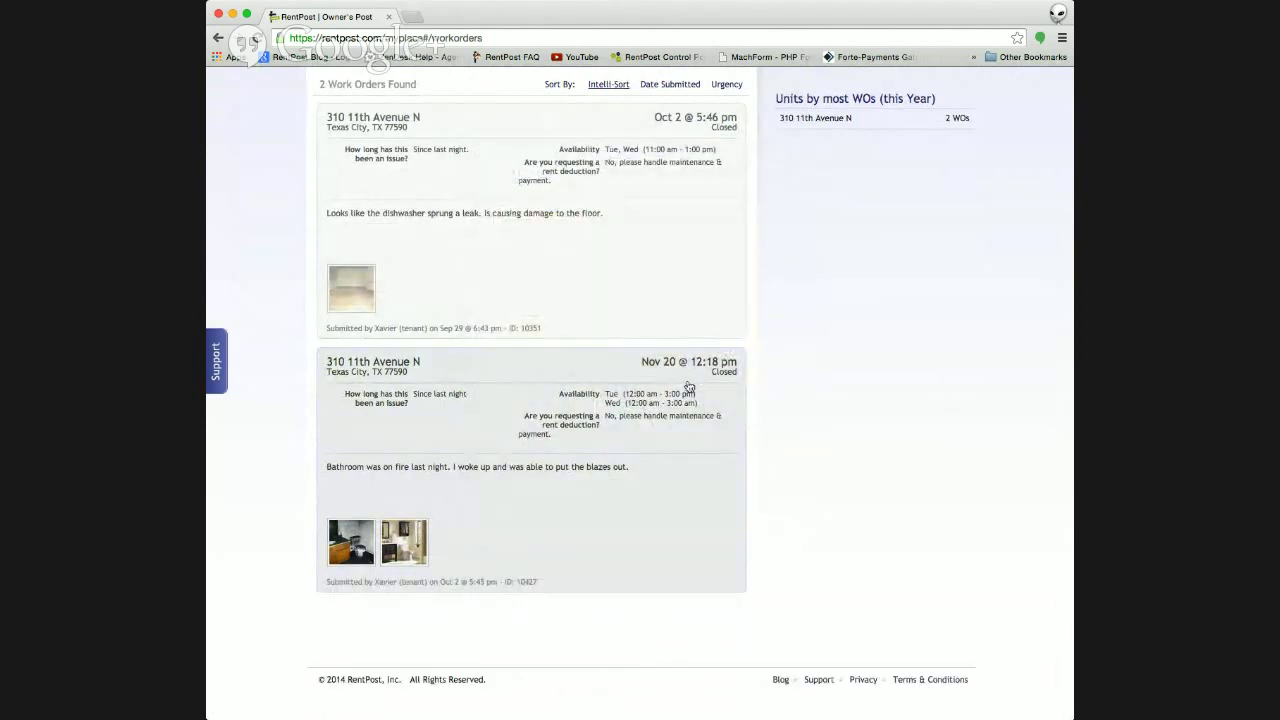
scroll(624, 444, "up", 4)
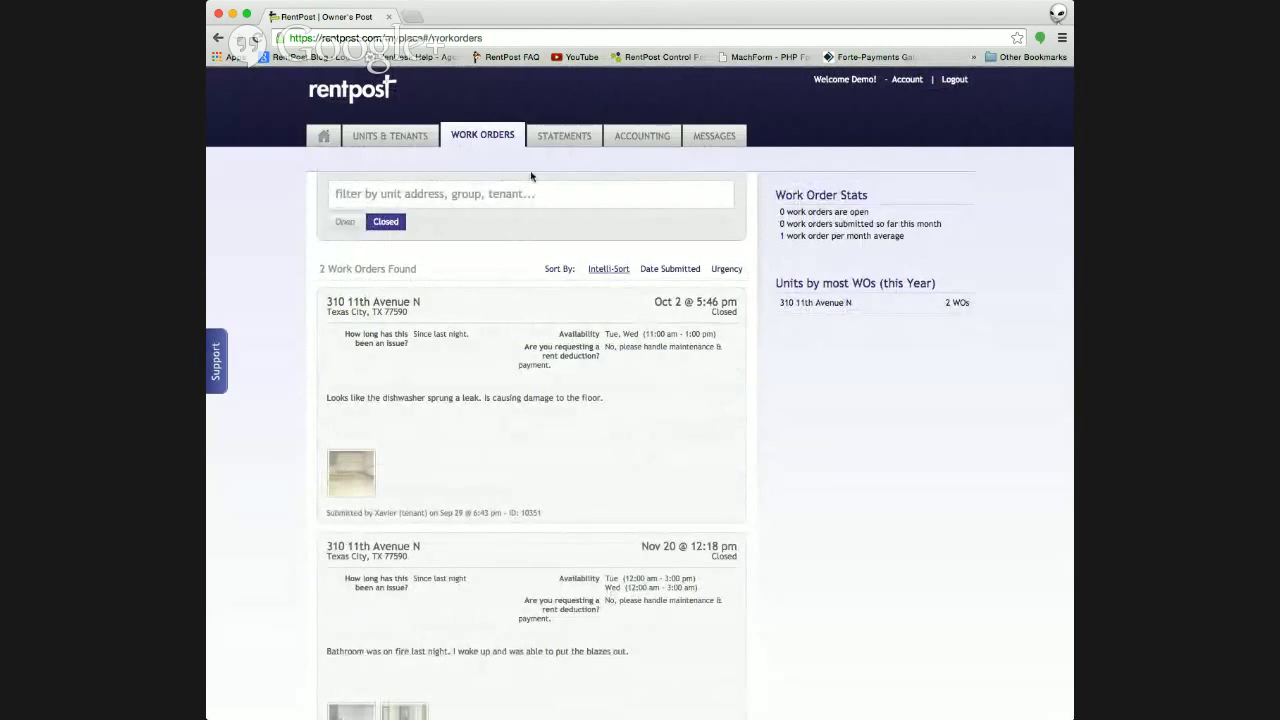
left_click(573, 147)
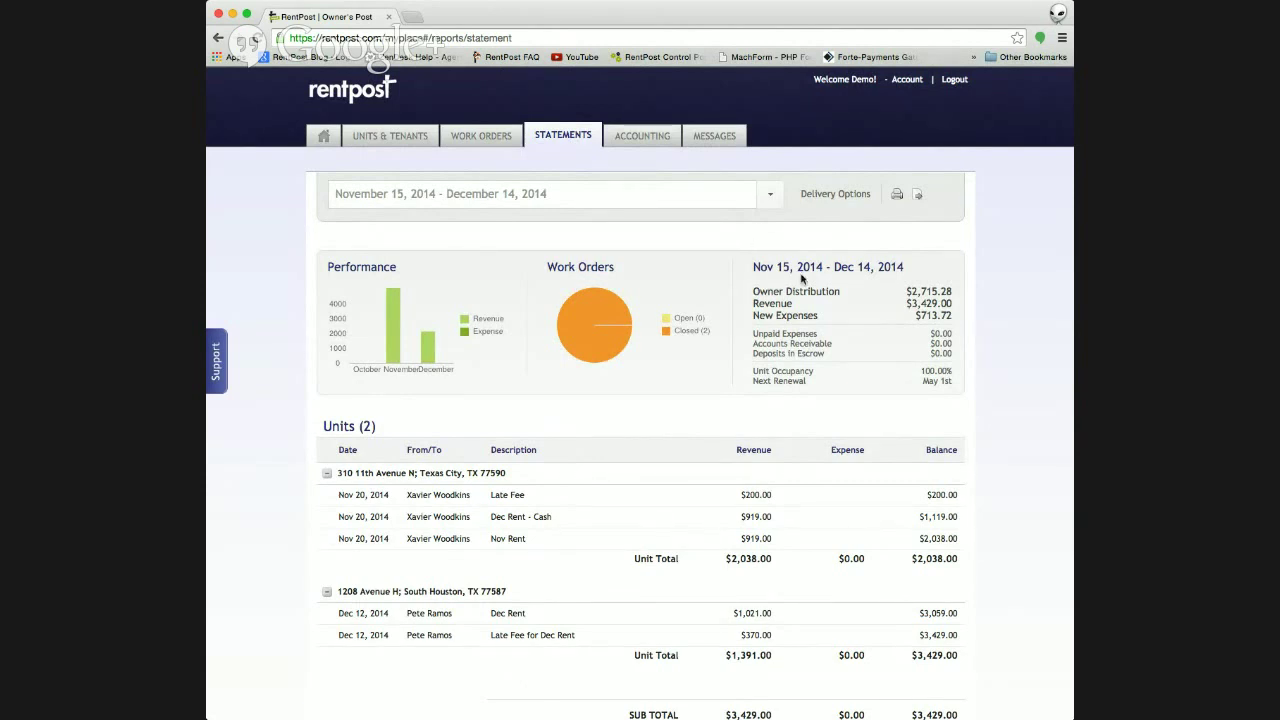
scroll(801, 279, "down", 1)
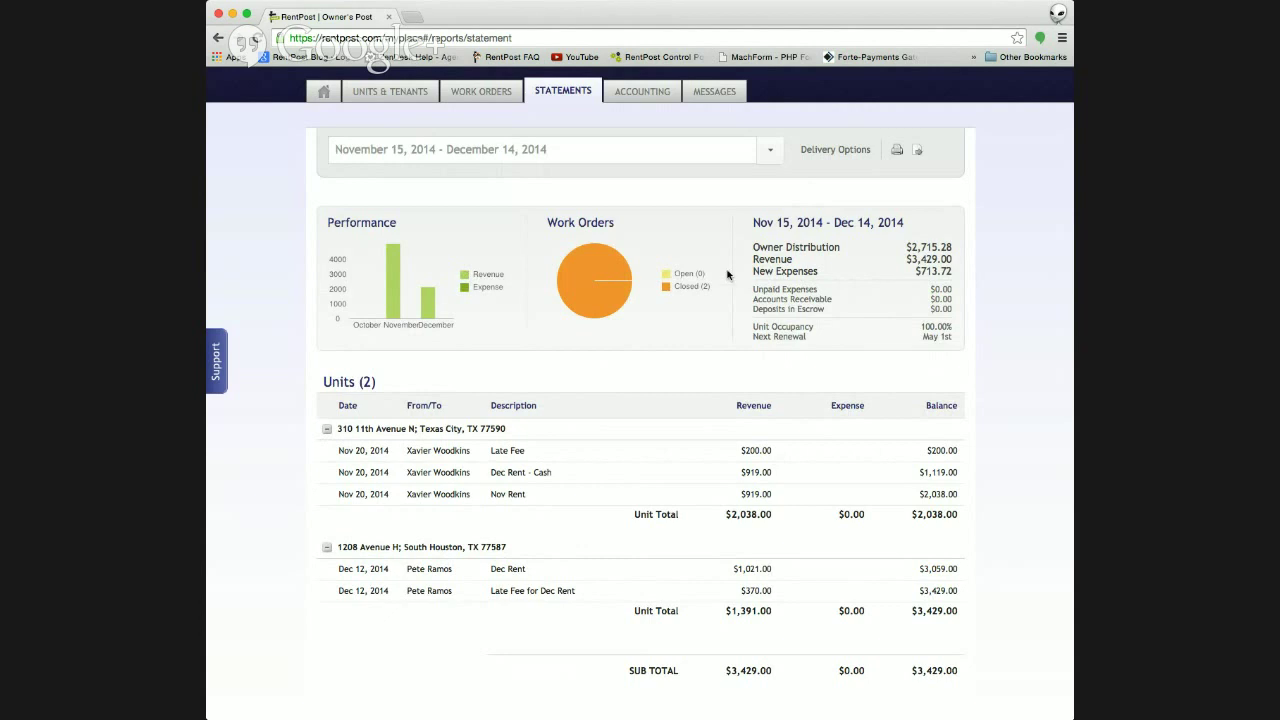
scroll(776, 348, "down", 3)
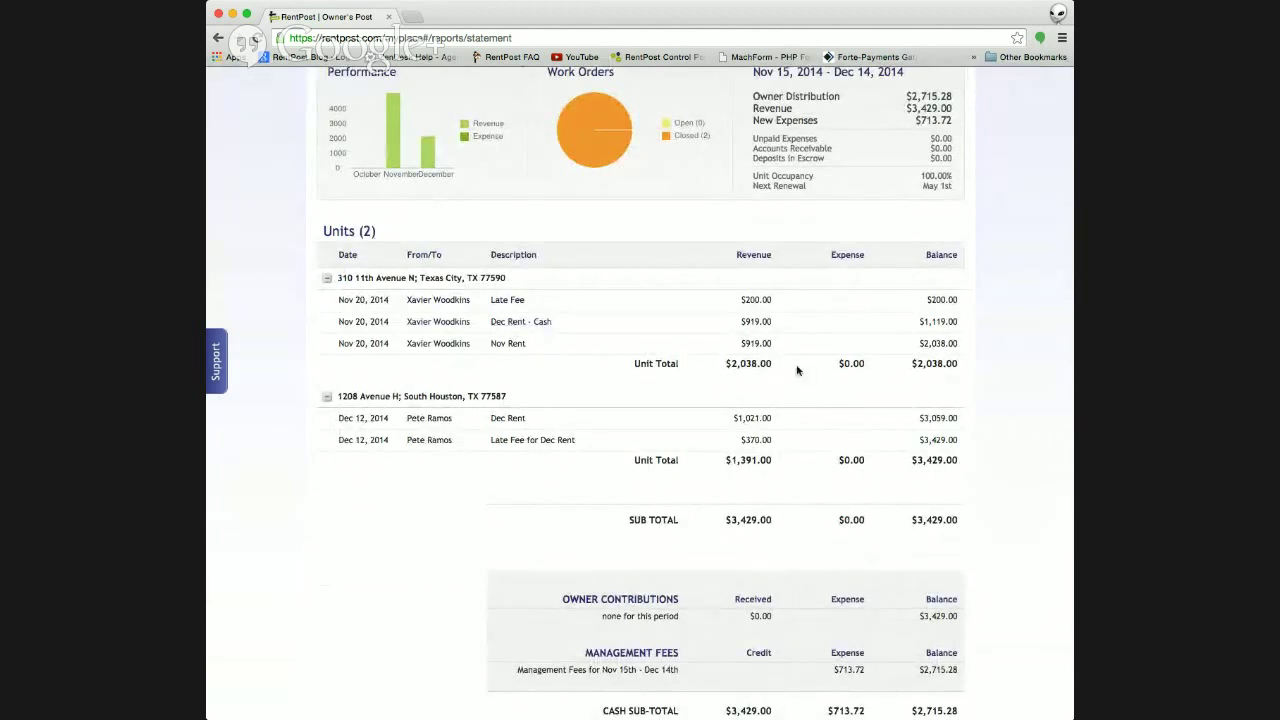
scroll(822, 346, "down", 2)
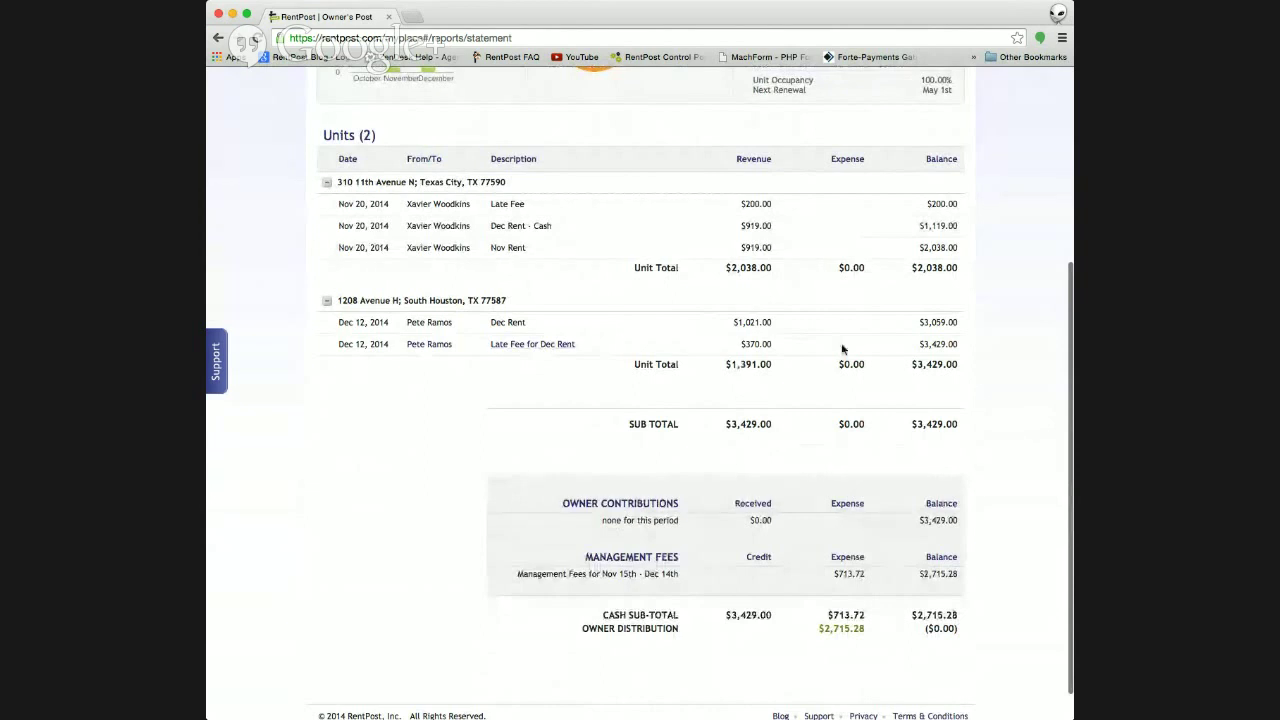
scroll(818, 313, "down", 2)
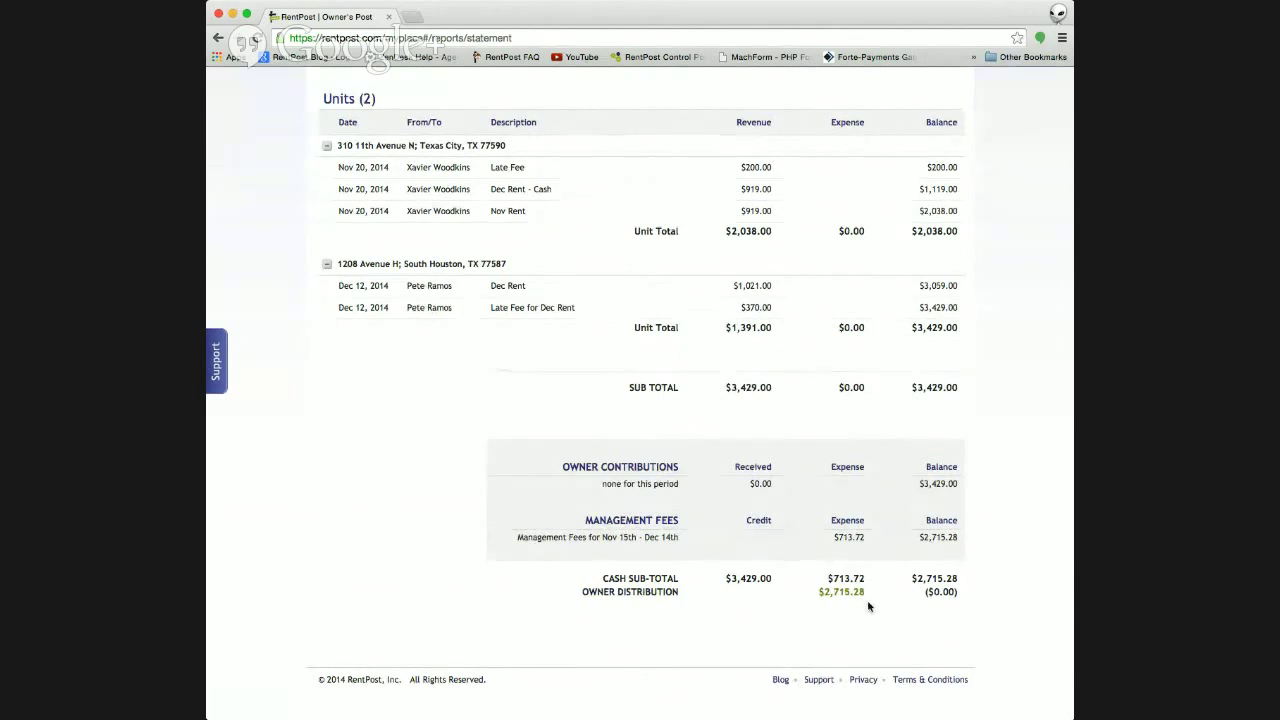
scroll(859, 605, "up", 5)
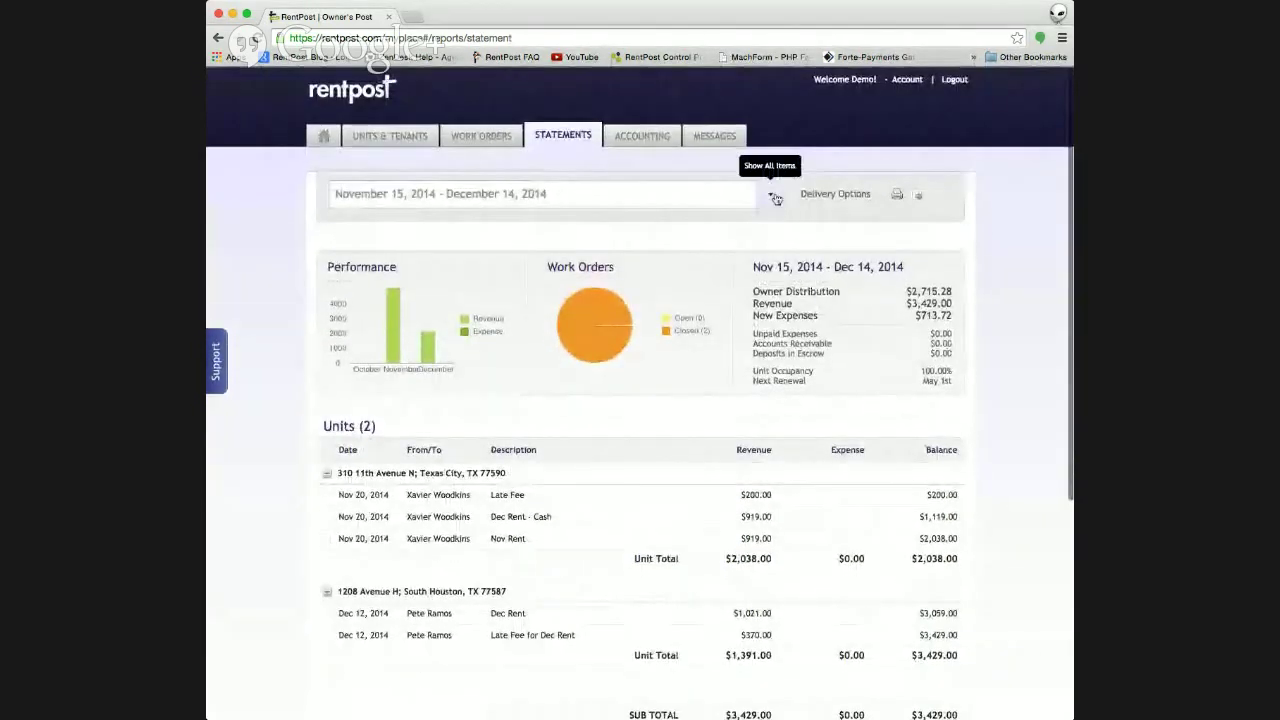
left_click(770, 194)
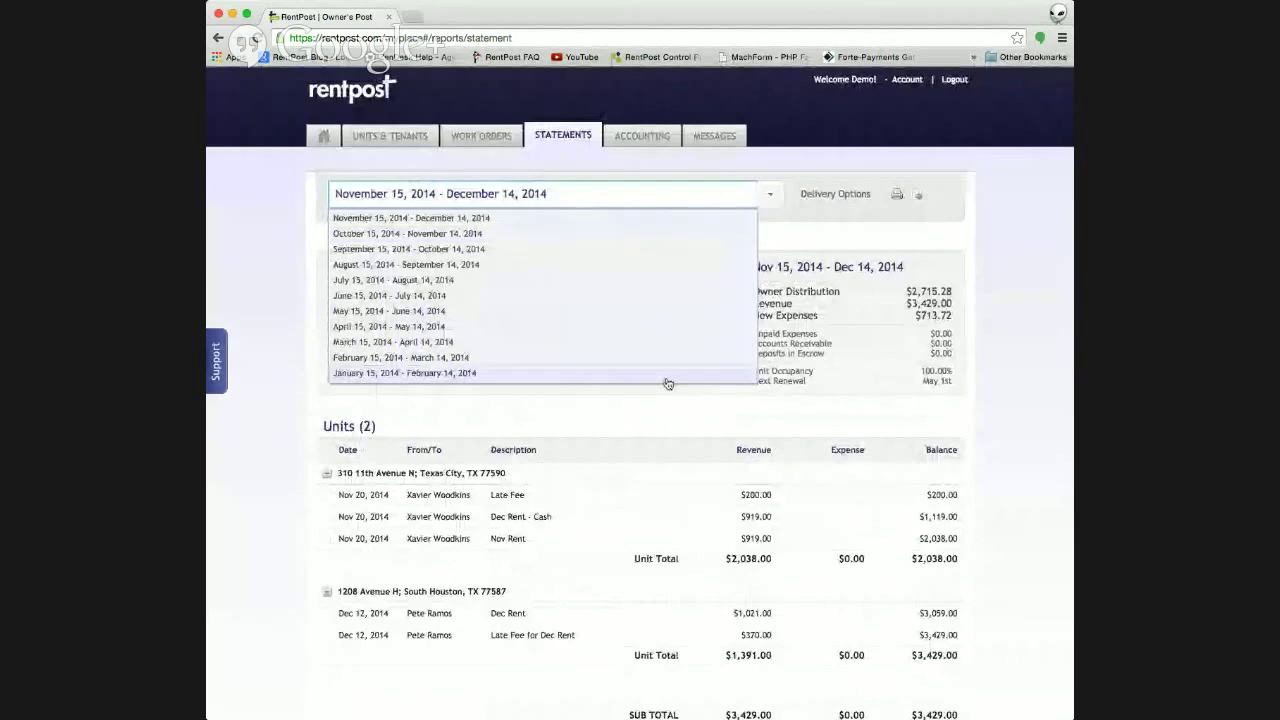
scroll(680, 375, "down", 3)
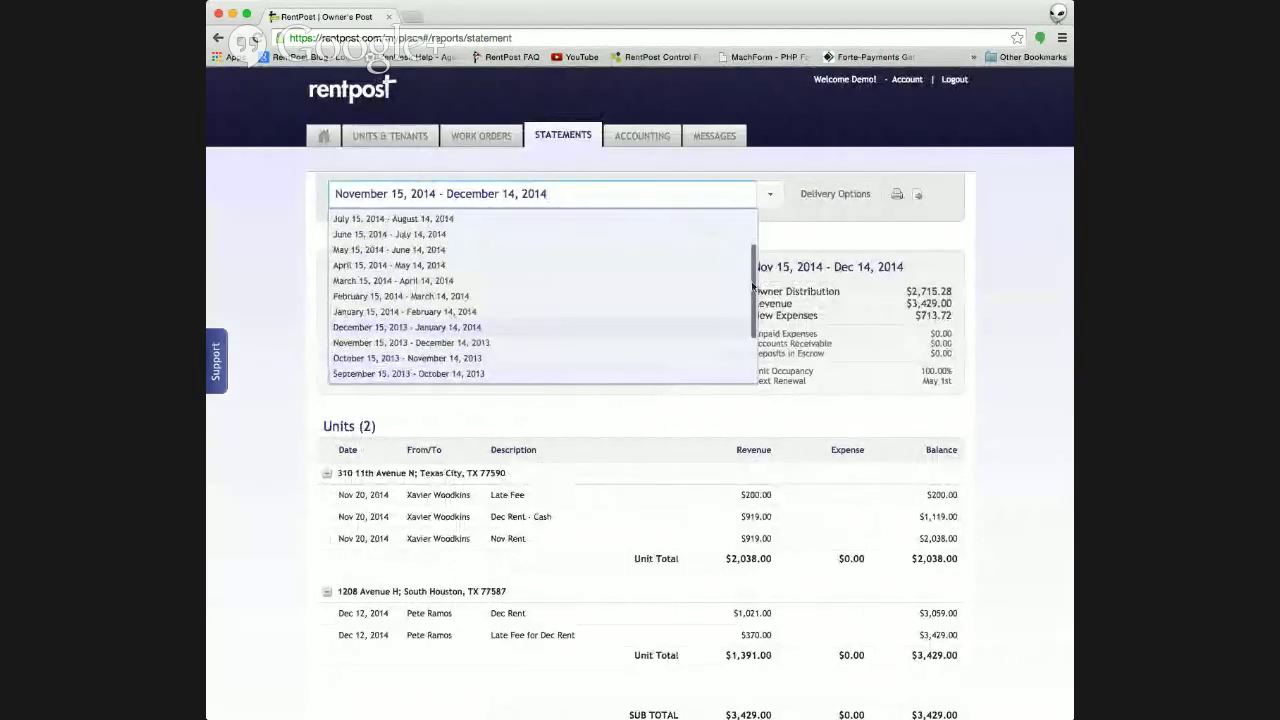
left_click(821, 241)
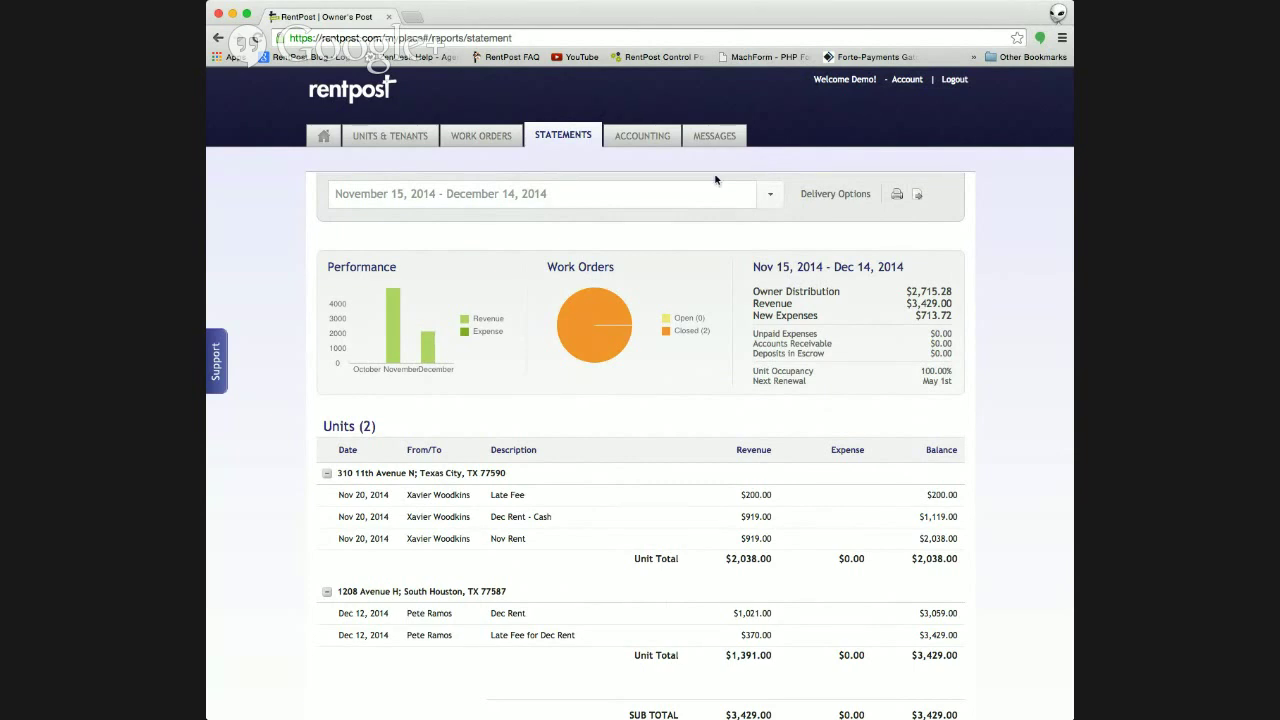
- Check the Accounting annual summary periods, keeping 2014, then open the Revenue receipts list
left_click(637, 137)
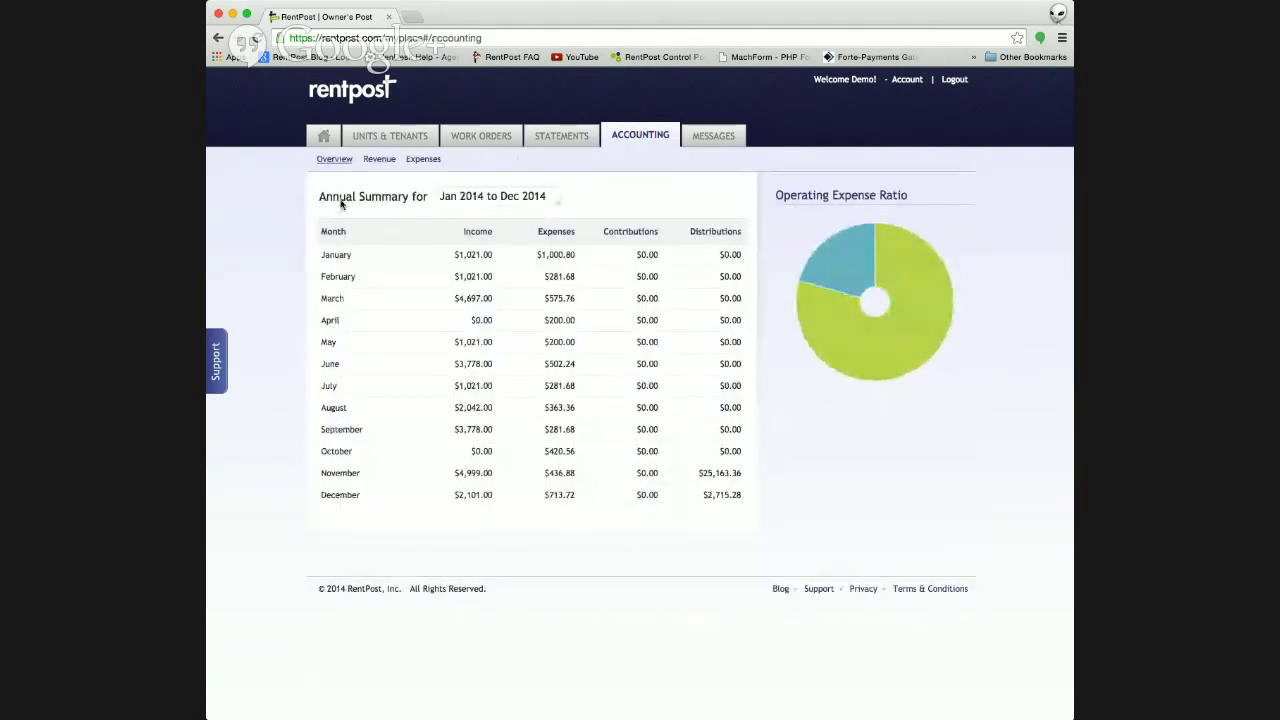
left_click(547, 198)
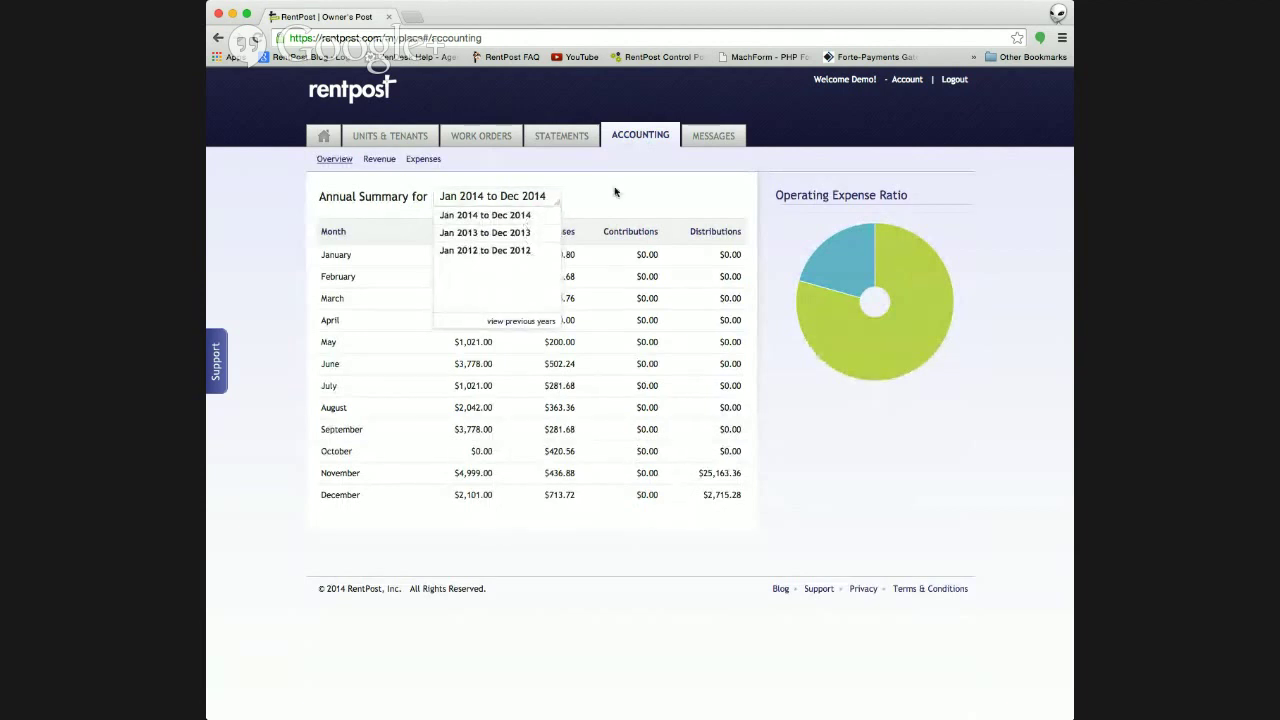
left_click(540, 196)
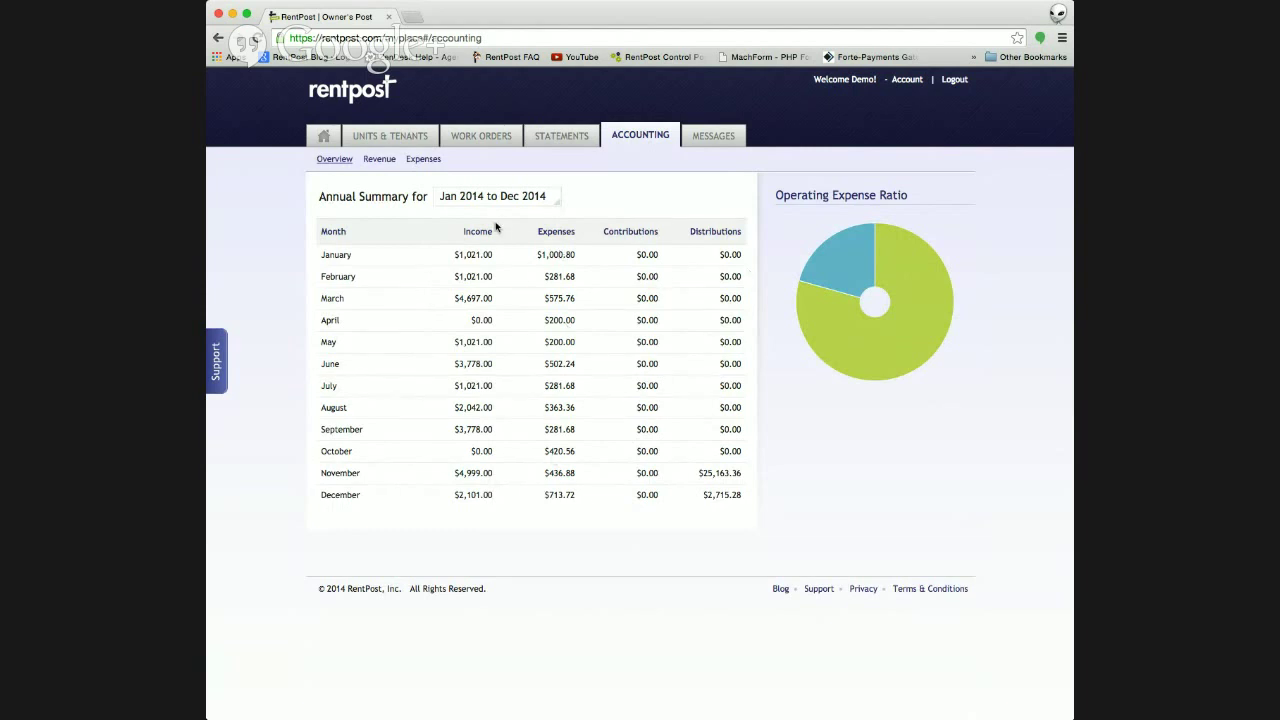
left_click(377, 160)
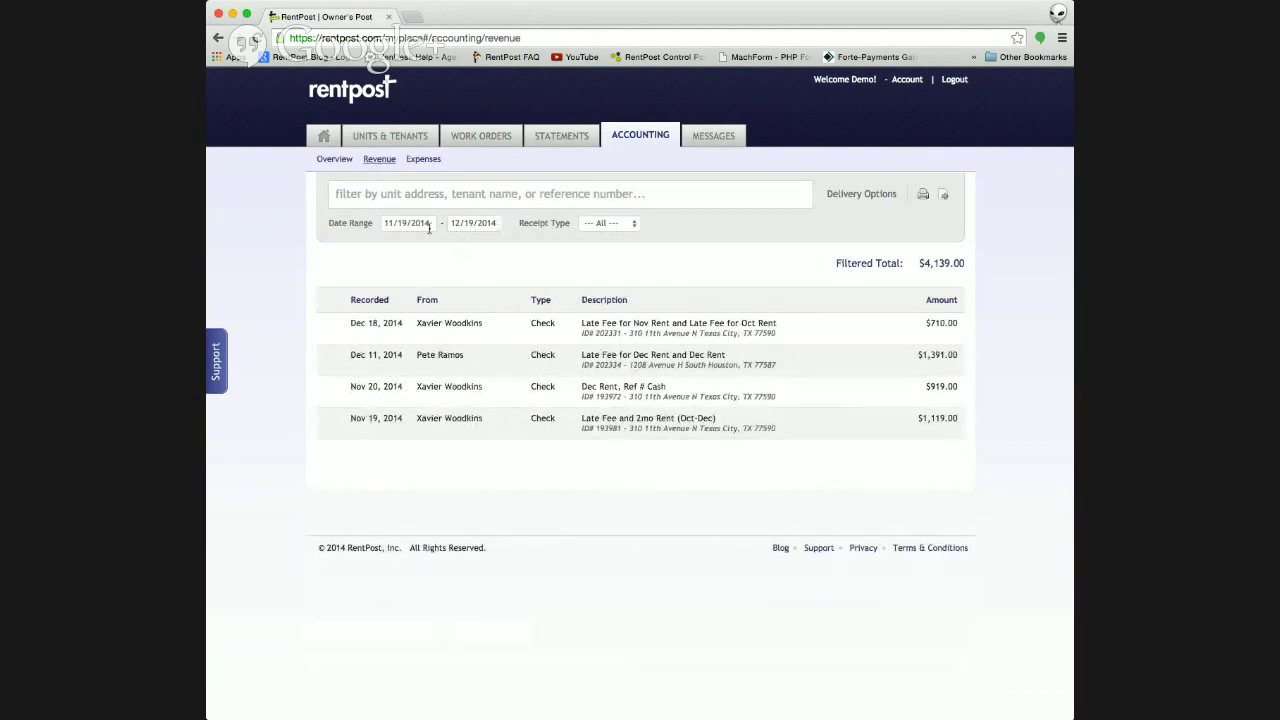
- Browse the receipt type filter and start-date calendar without changes, then show the Expenses list
left_click(605, 223)
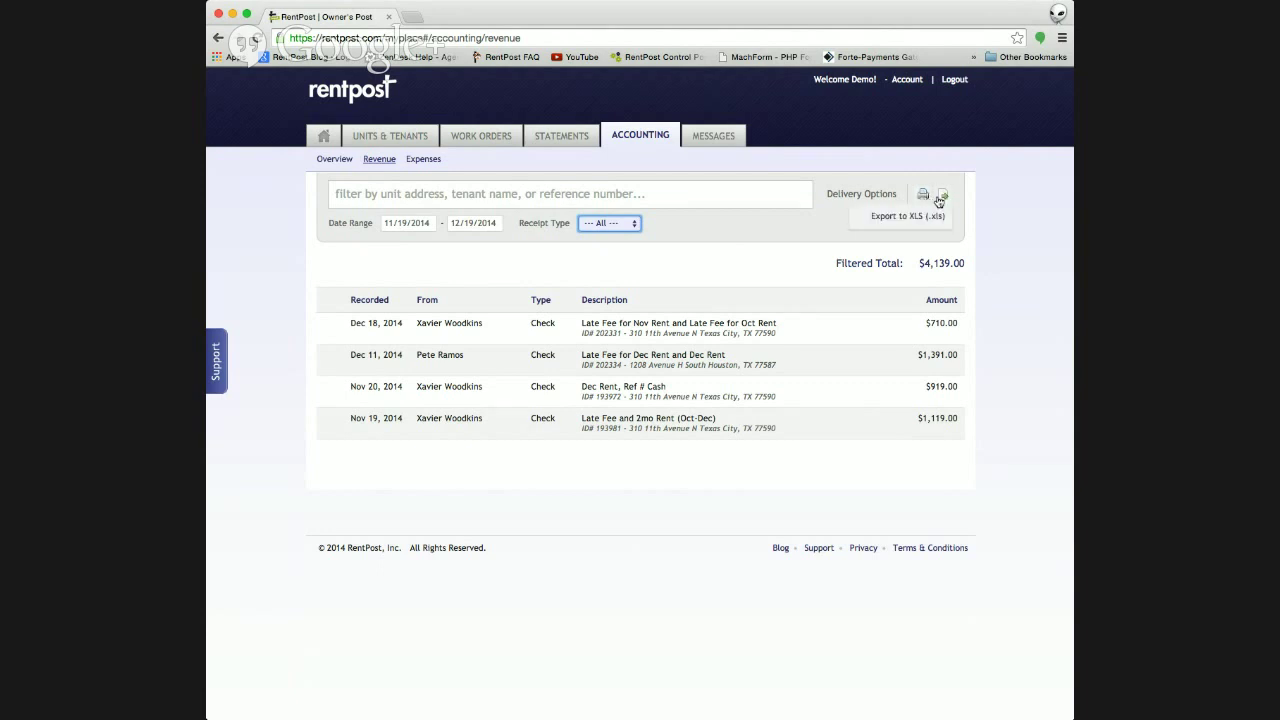
left_click(424, 223)
left_click(392, 245)
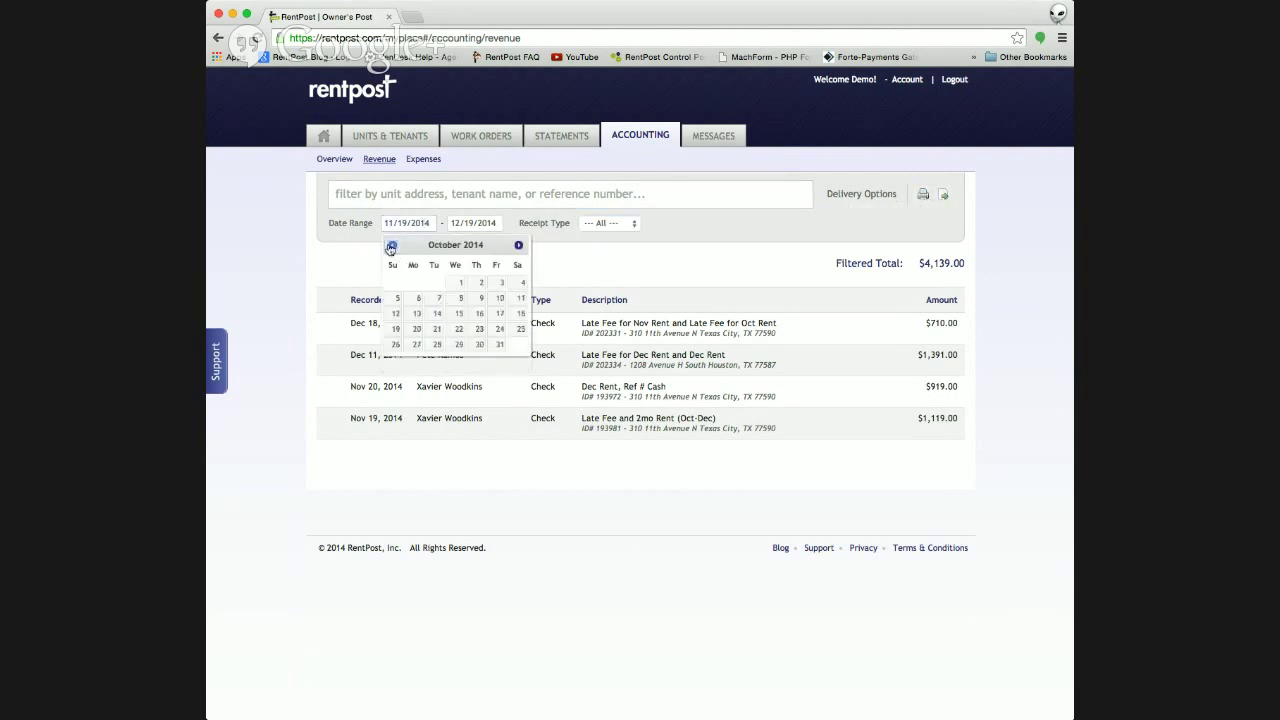
left_click(392, 245)
left_click(392, 245)
left_click(392, 245)
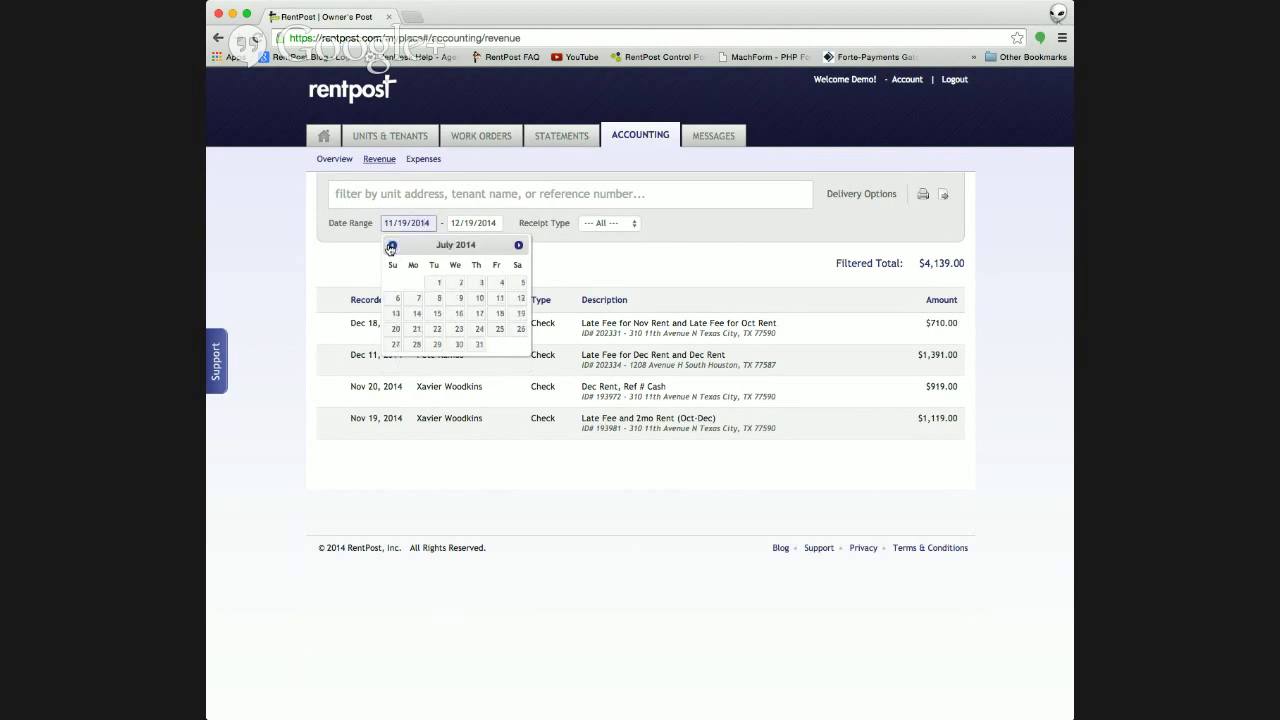
left_click(518, 245)
left_click(518, 245)
left_click(518, 245)
left_click(613, 274)
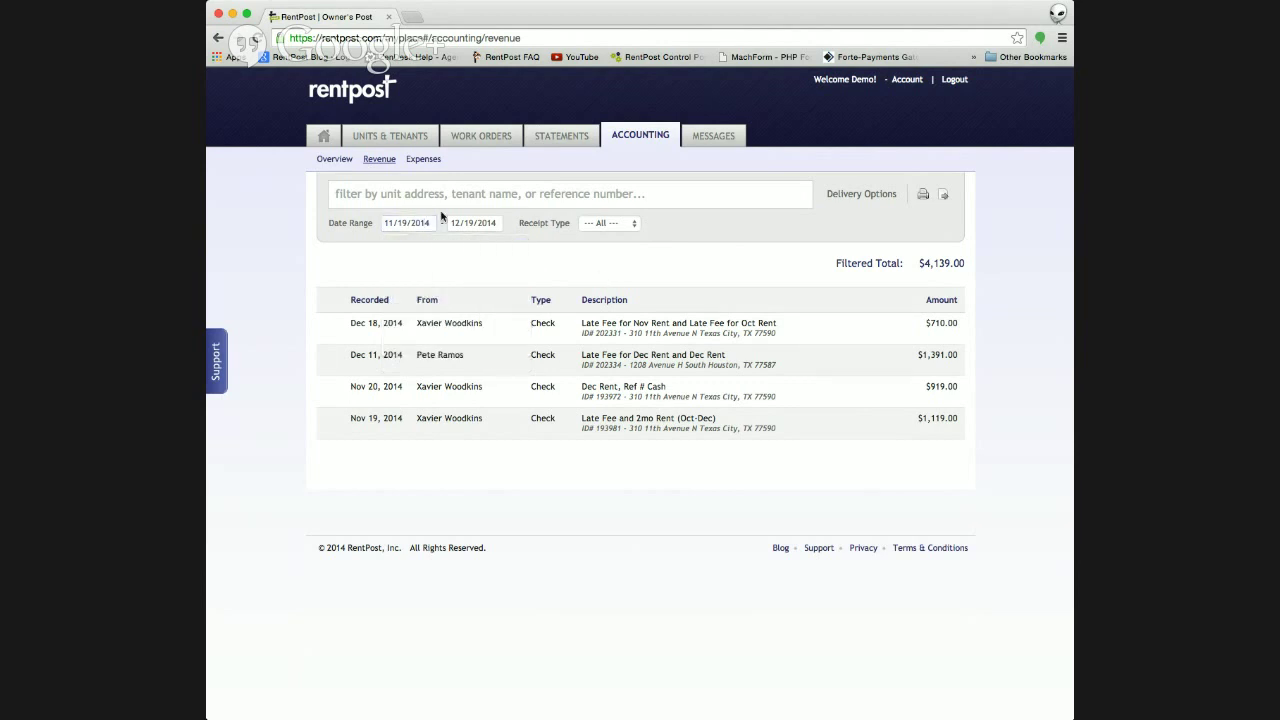
left_click(420, 161)
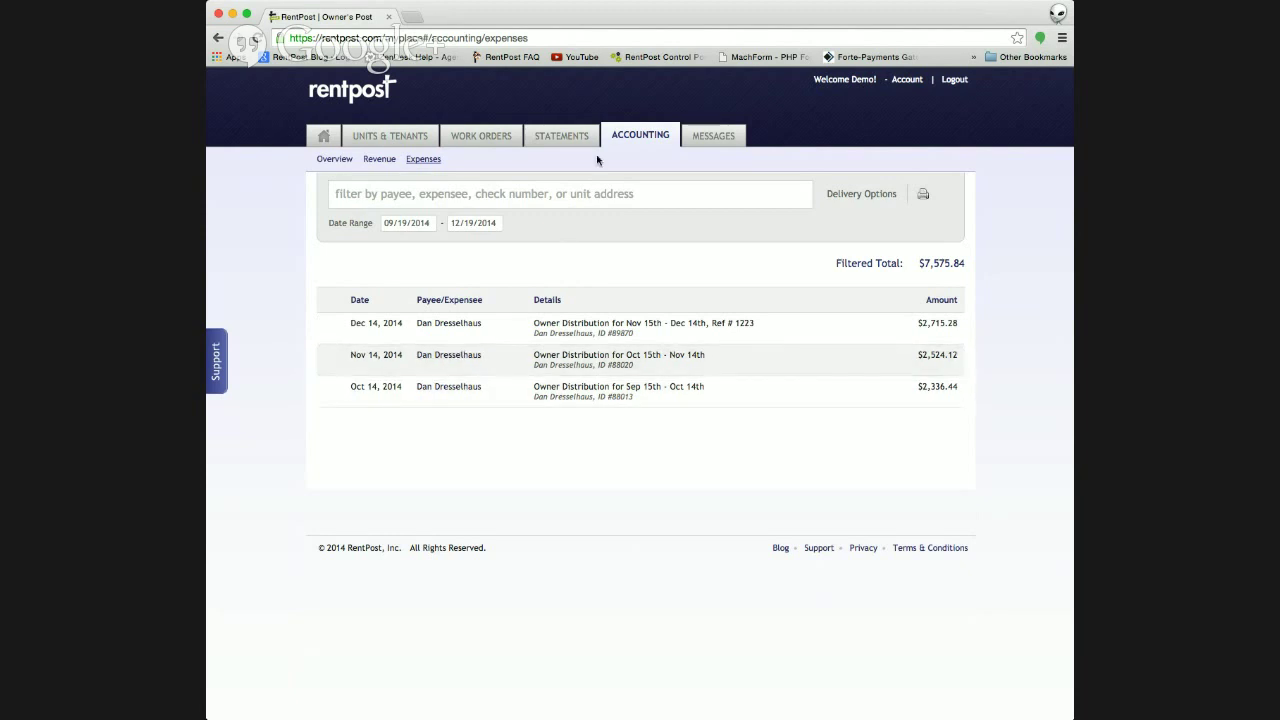
- Open the Messages inbox listing four messages, including one titled "Last Night"
left_click(720, 146)
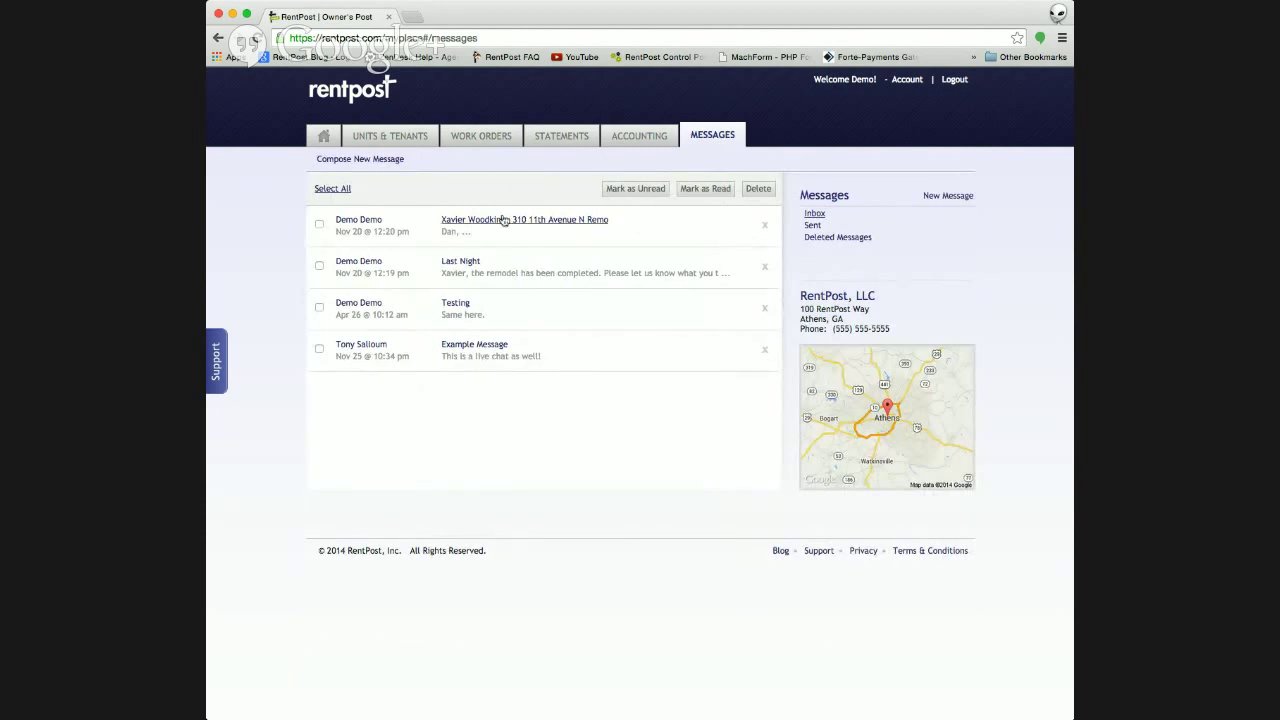
left_click(504, 220)
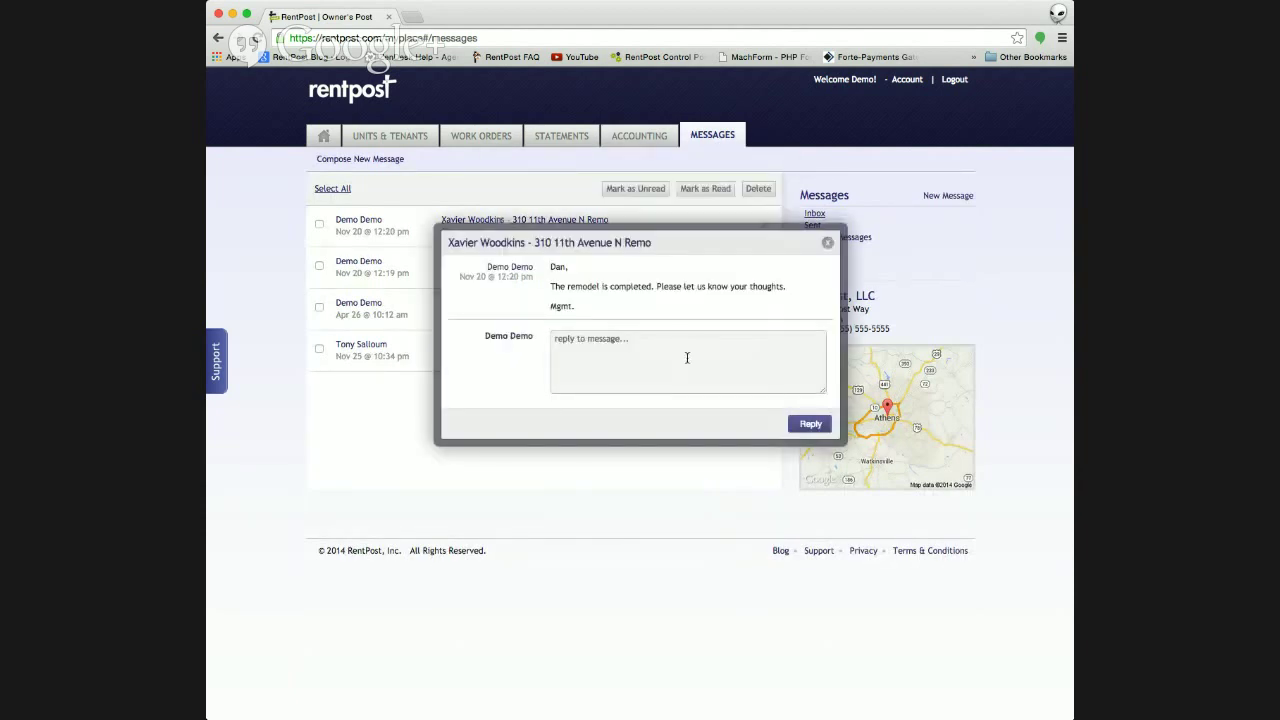
left_click(615, 353)
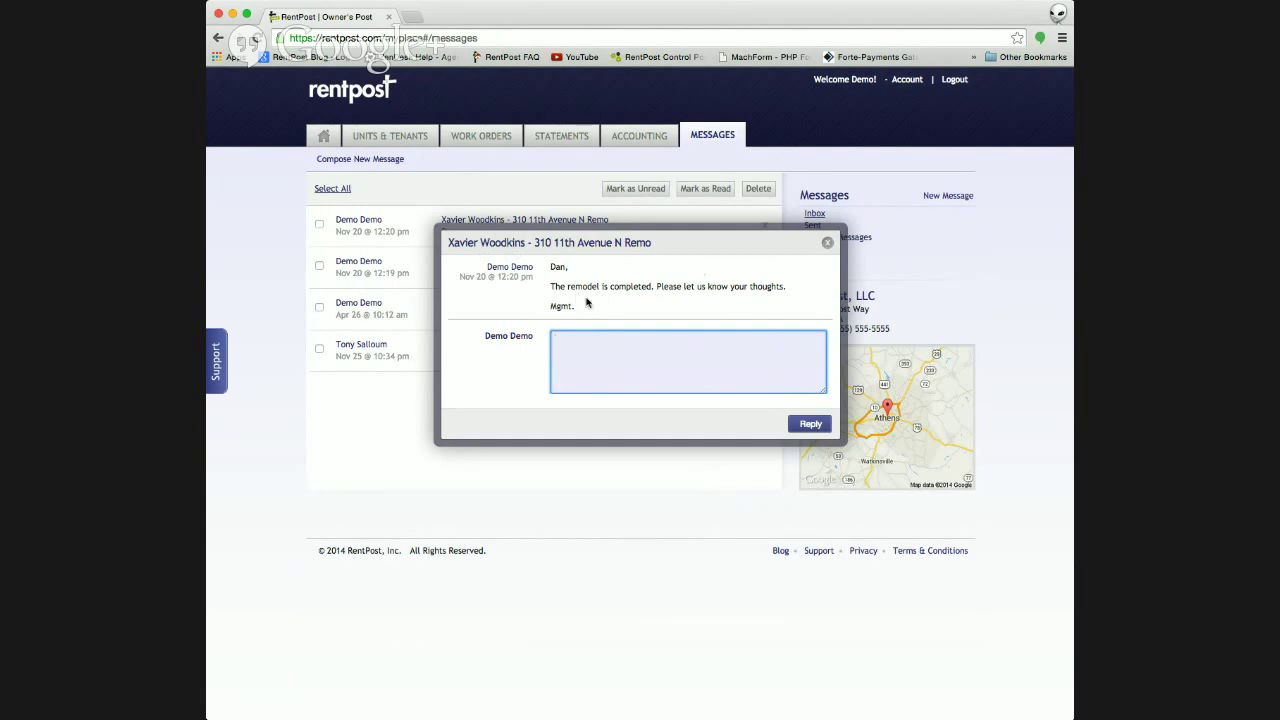
left_click(827, 242)
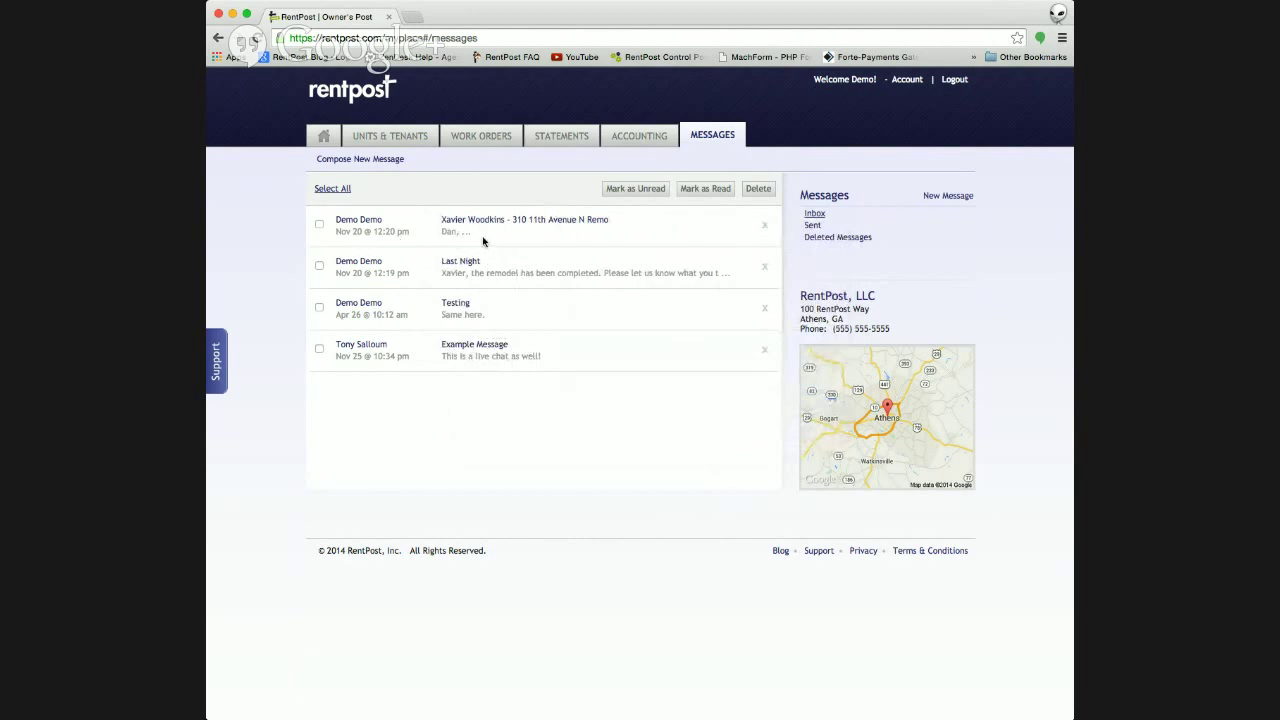
left_click(813, 226)
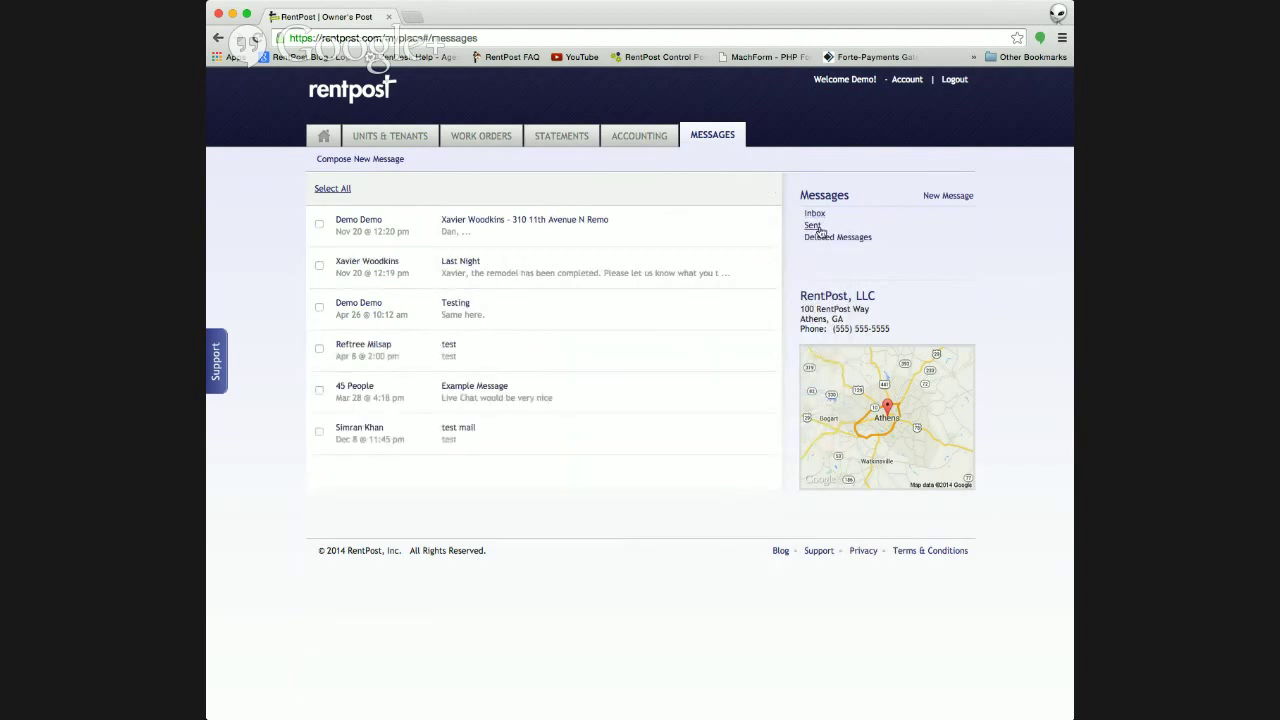
left_click(829, 242)
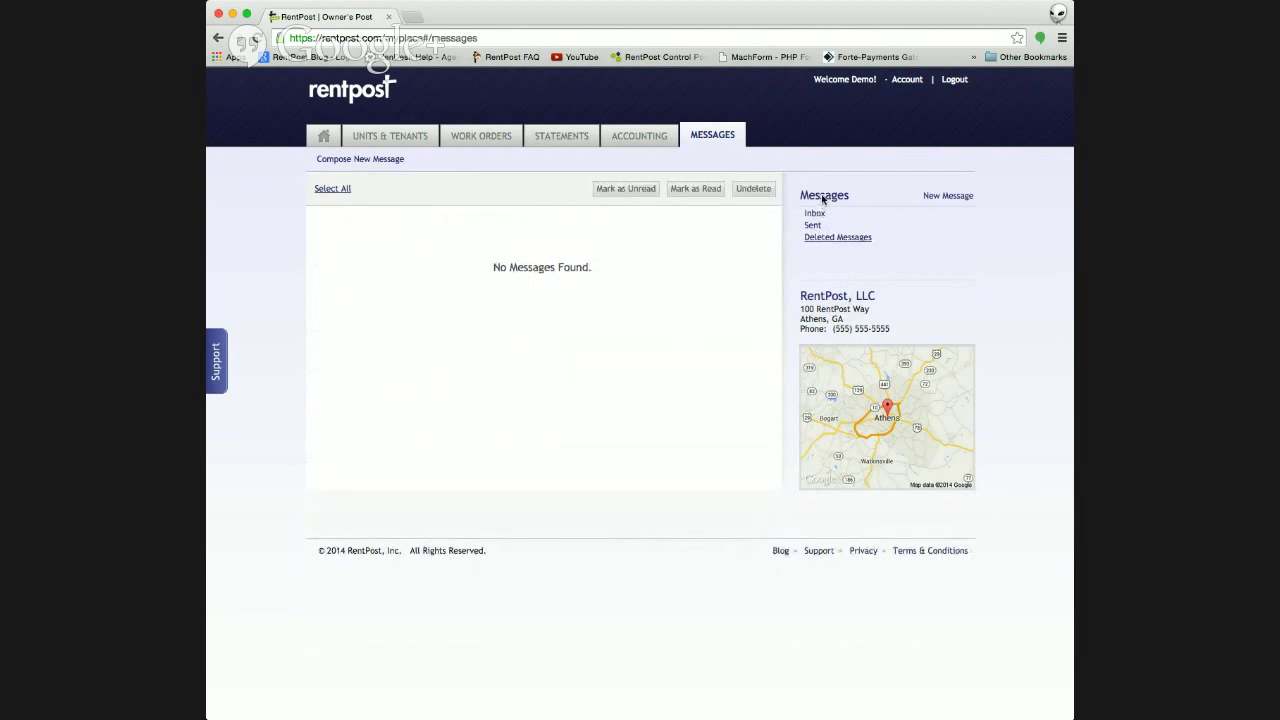
left_click(814, 215)
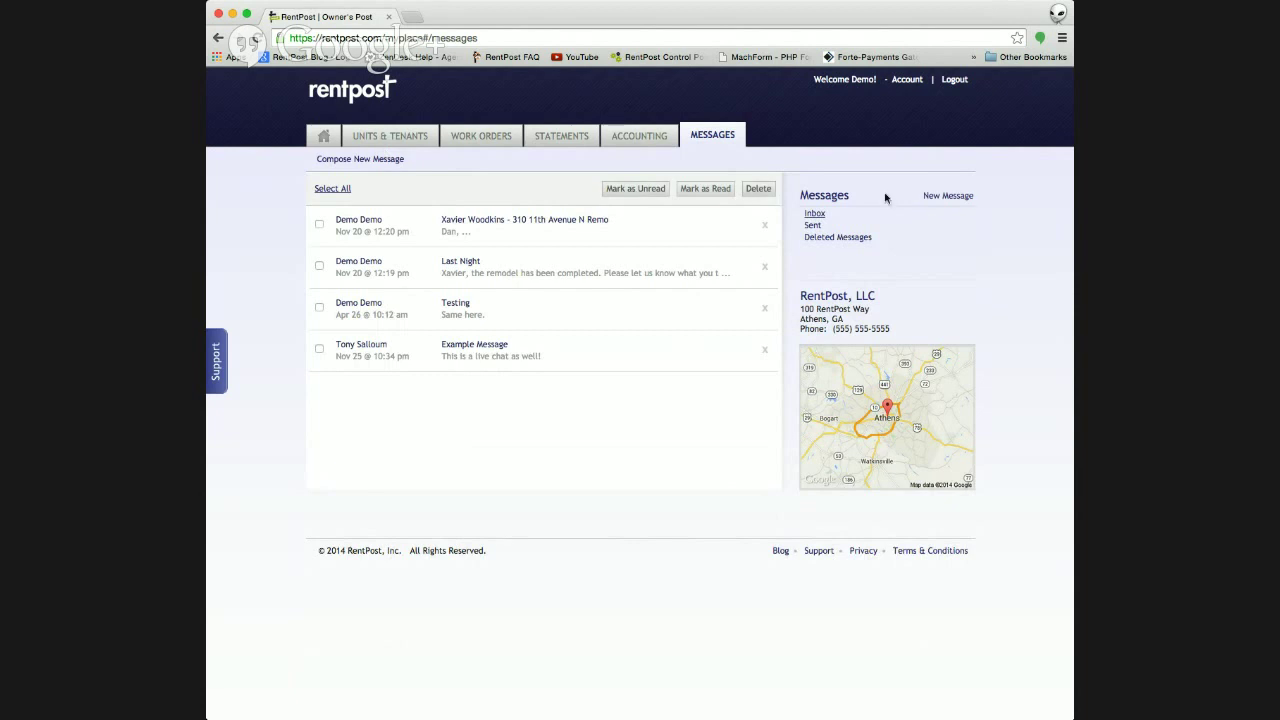
left_click(930, 196)
left_click(571, 259)
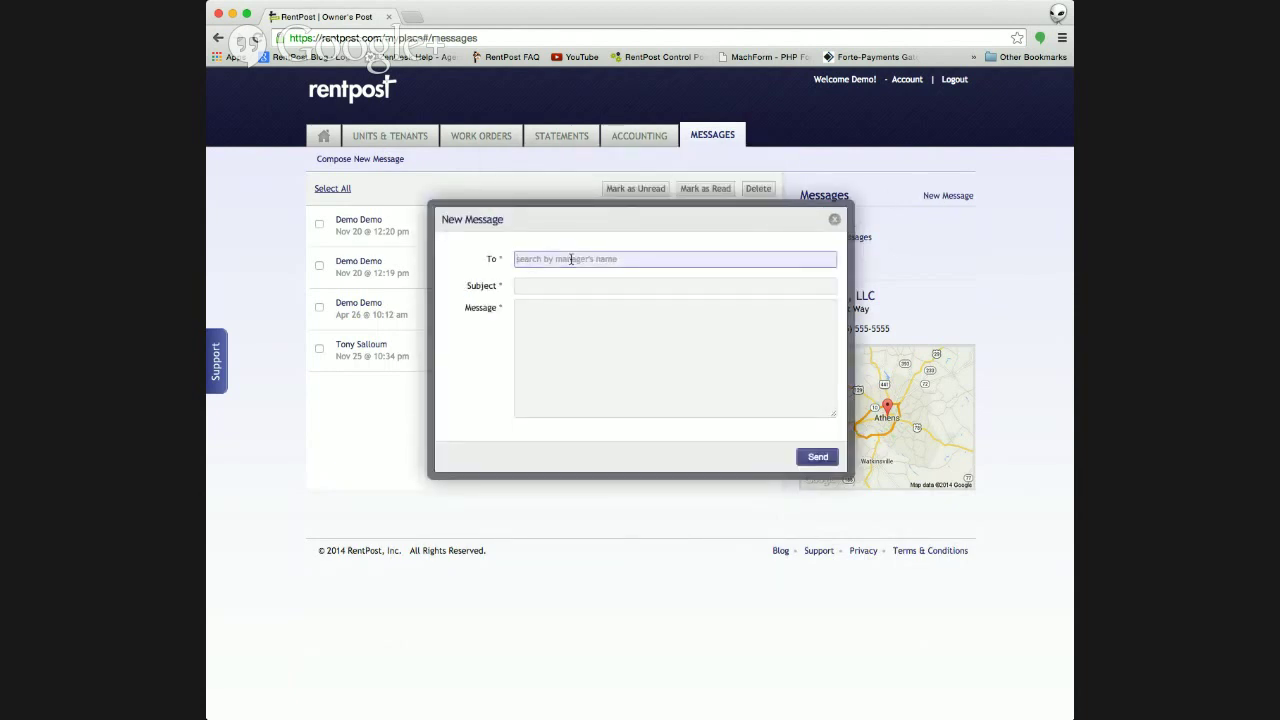
type("d")
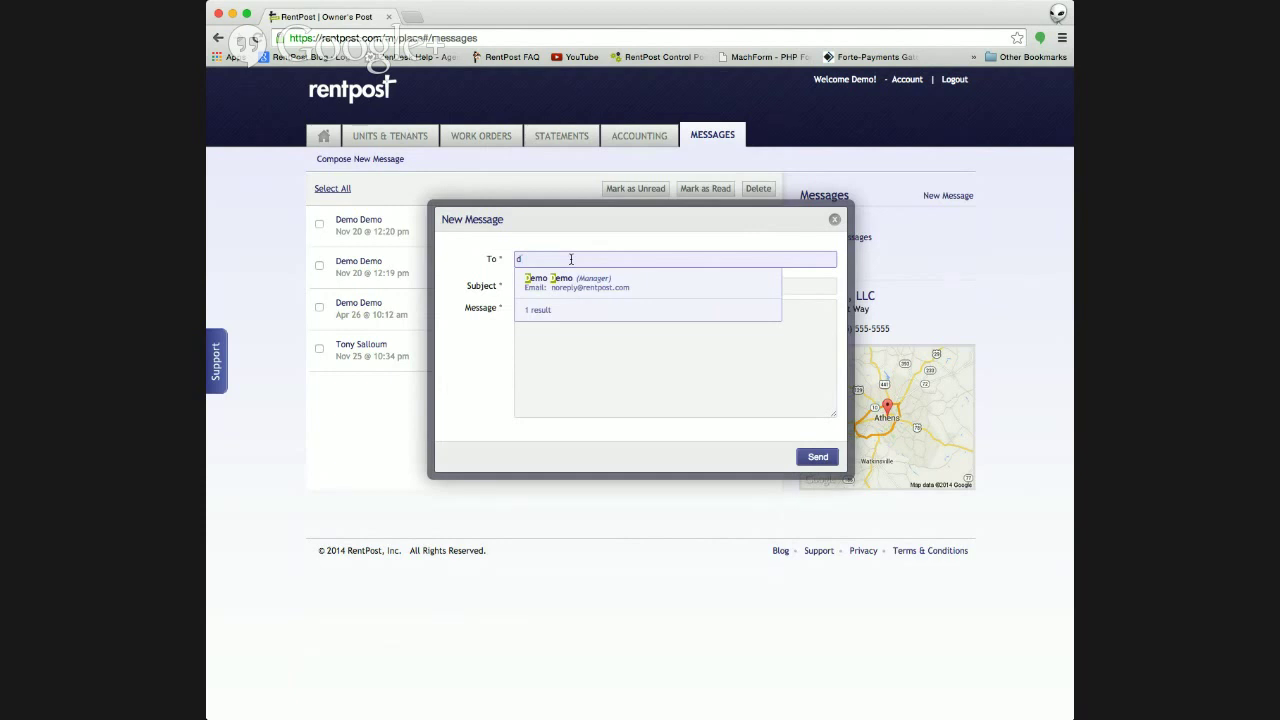
key("BackSpace")
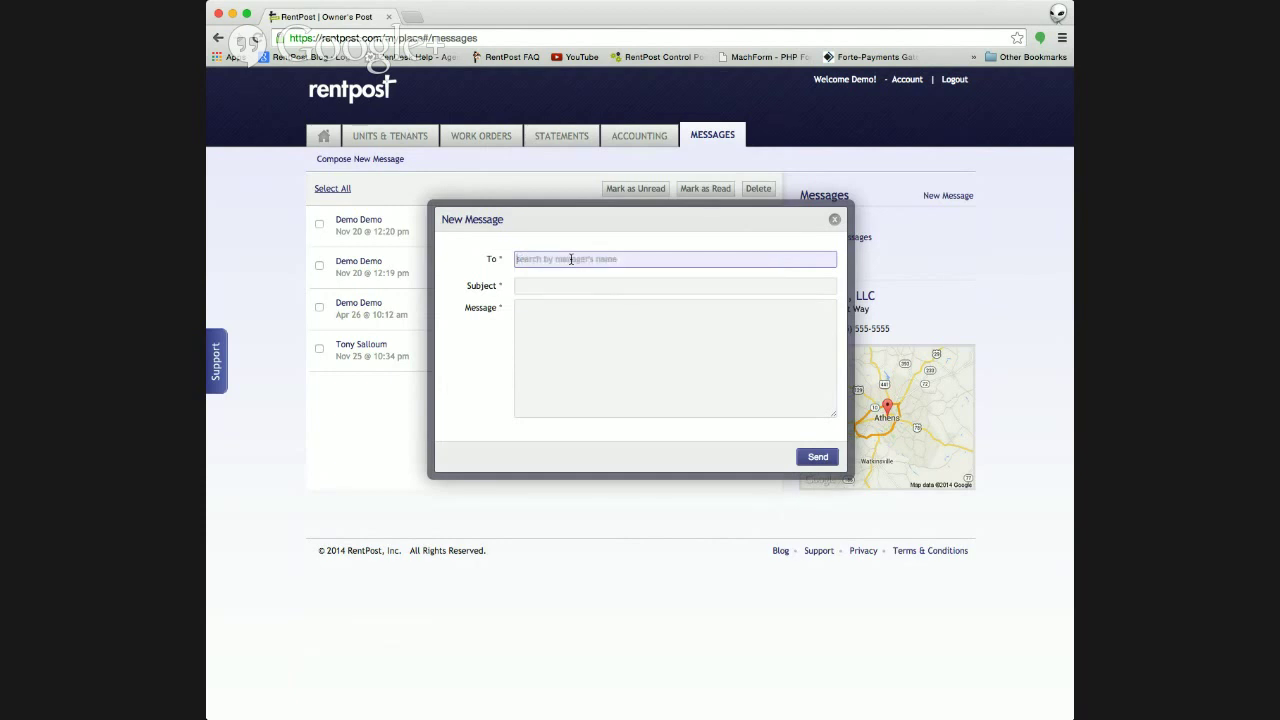
type("de")
left_click(663, 286)
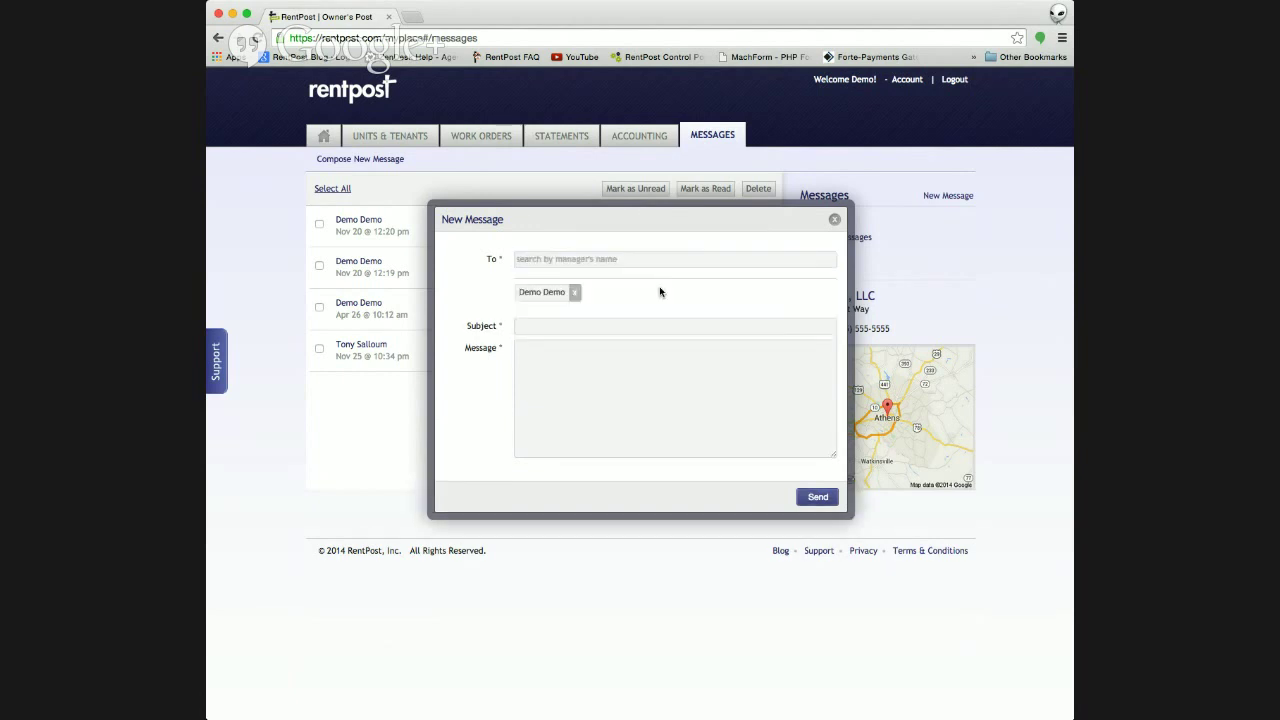
left_click(532, 329)
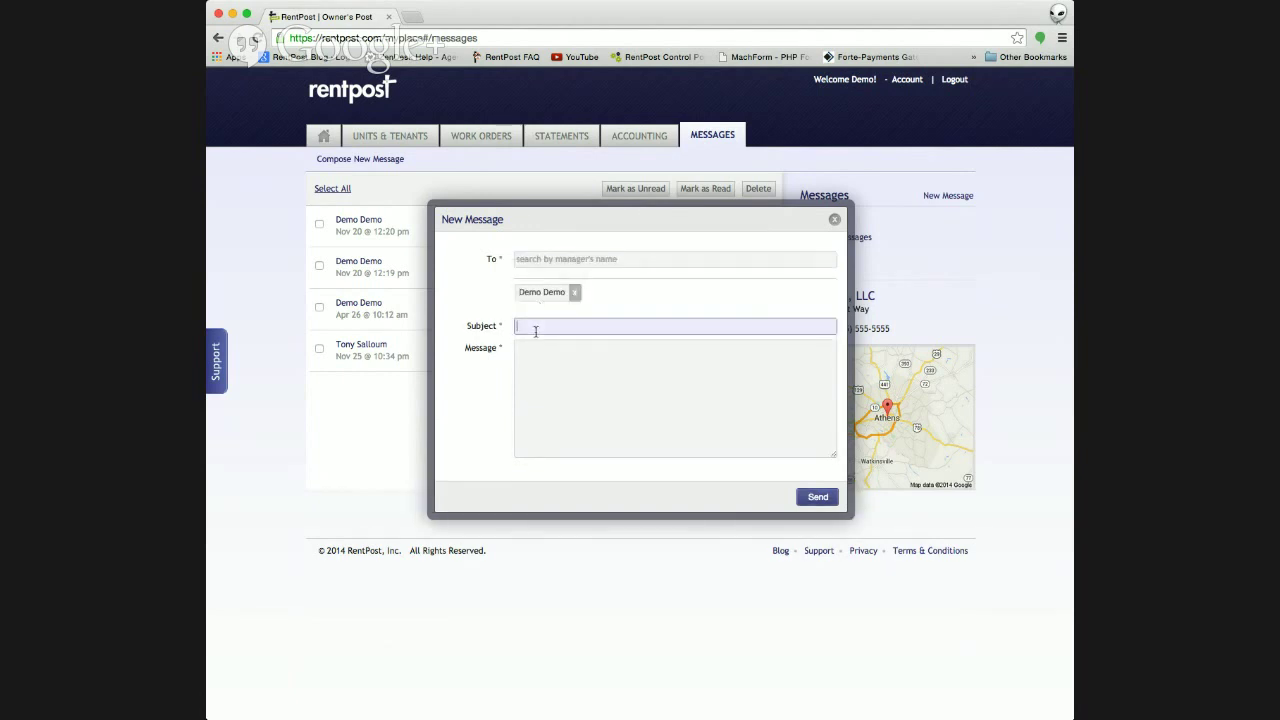
left_click(834, 220)
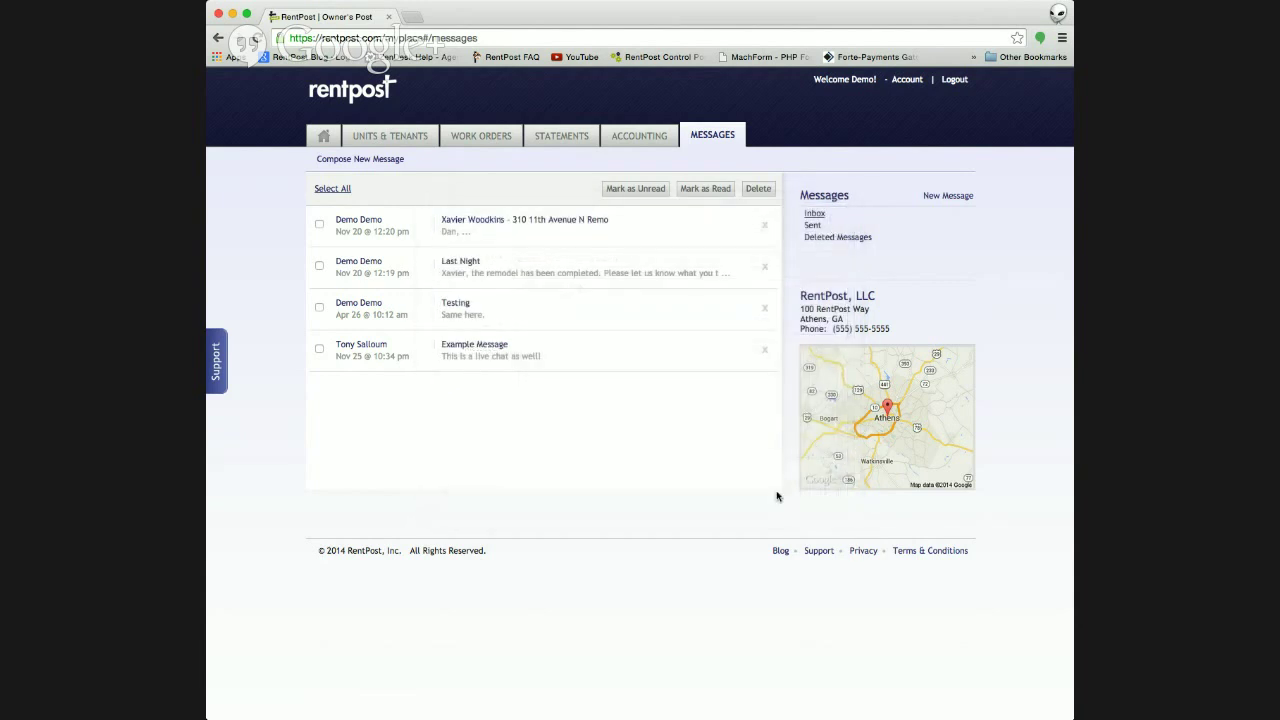
- Go to Home, briefly to Units & Tenants, then back to the Home dashboard
left_click(329, 141)
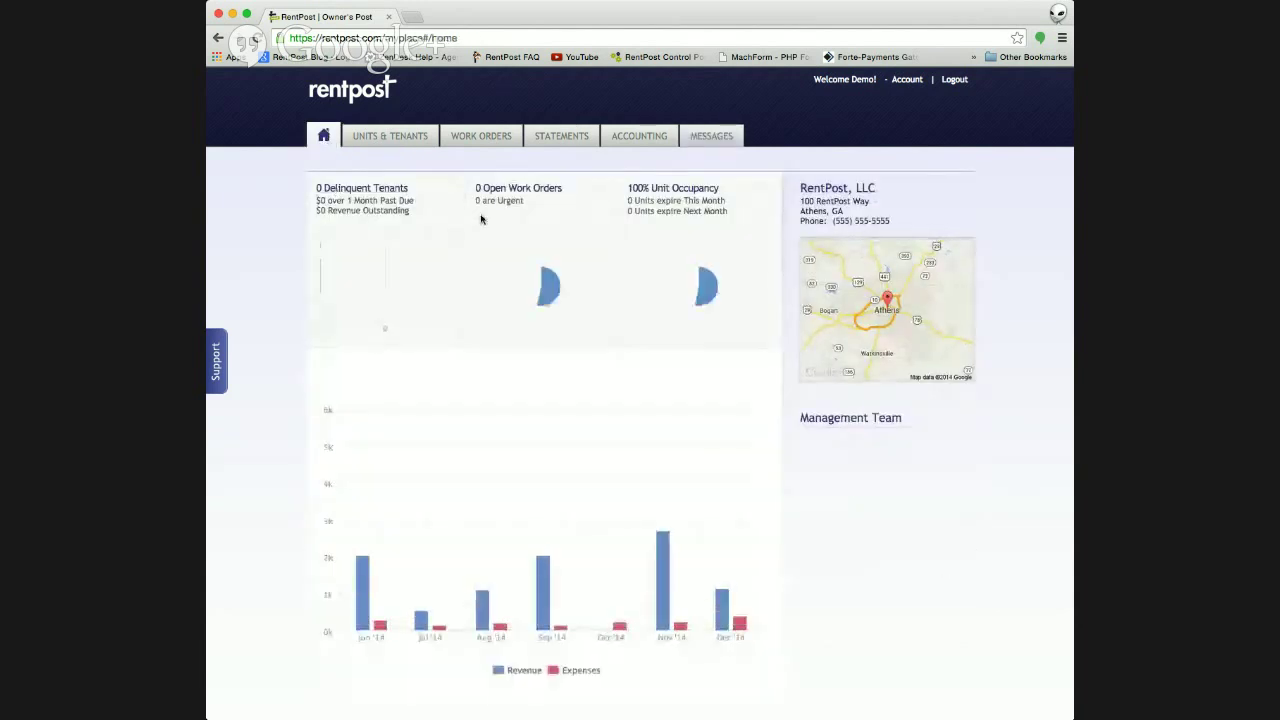
left_click(417, 142)
left_click(325, 137)
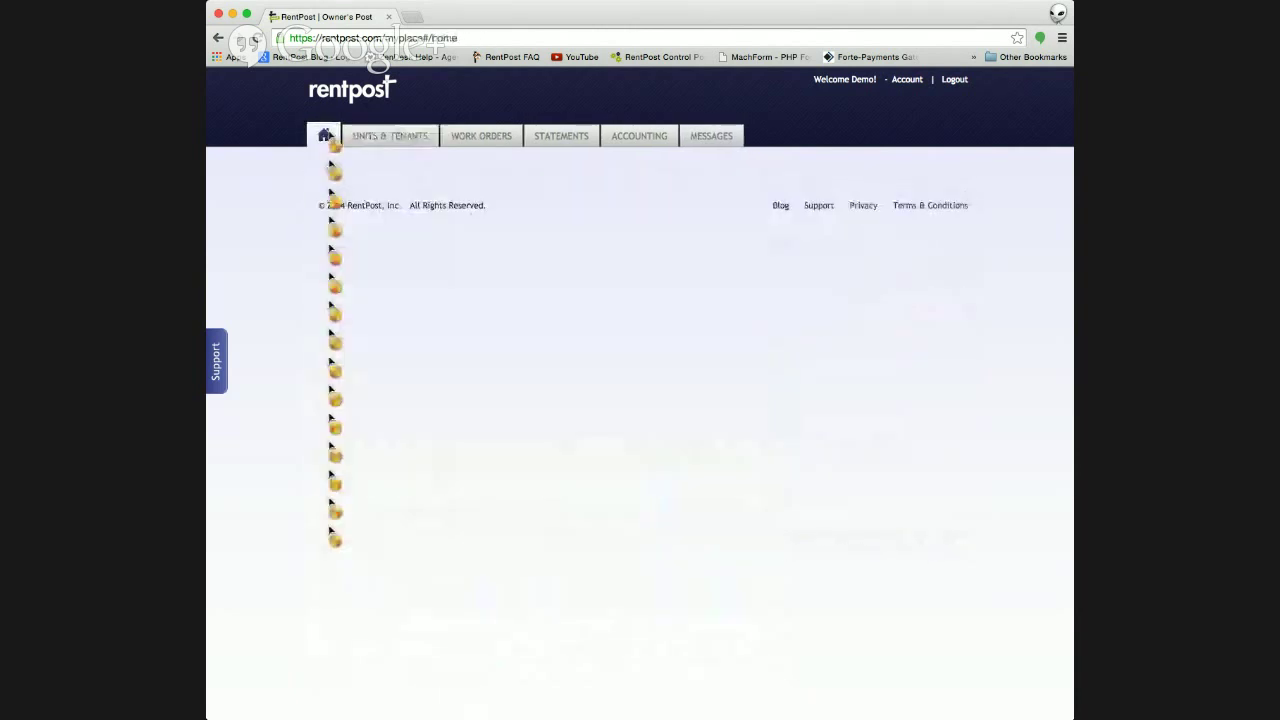